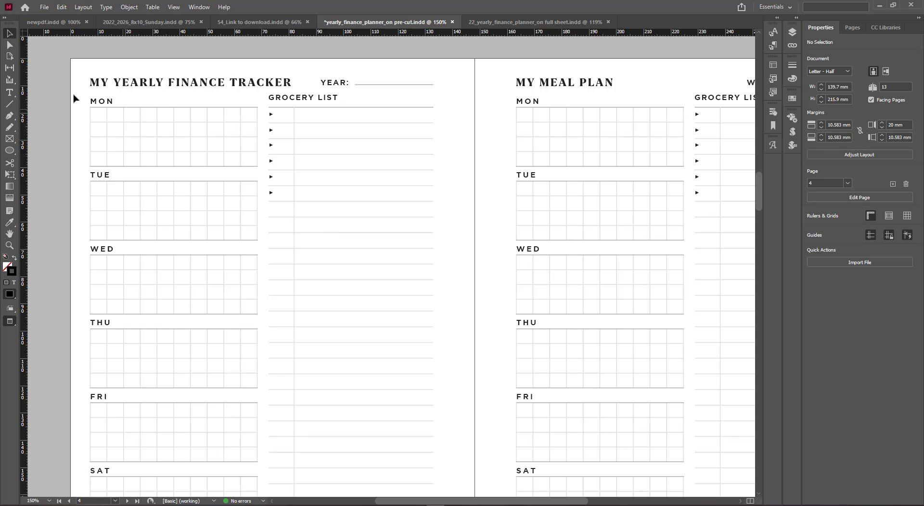
Replace the MON heading with DESCRIPTION: and widen its text frame to fit
{"action": "double_click", "coordinate": [109, 99]}
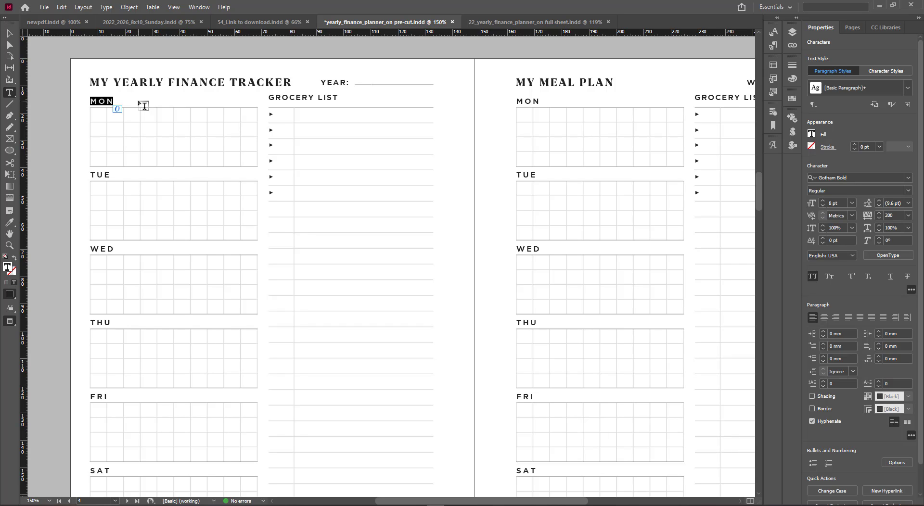
{"action": "type", "text": "DES"}
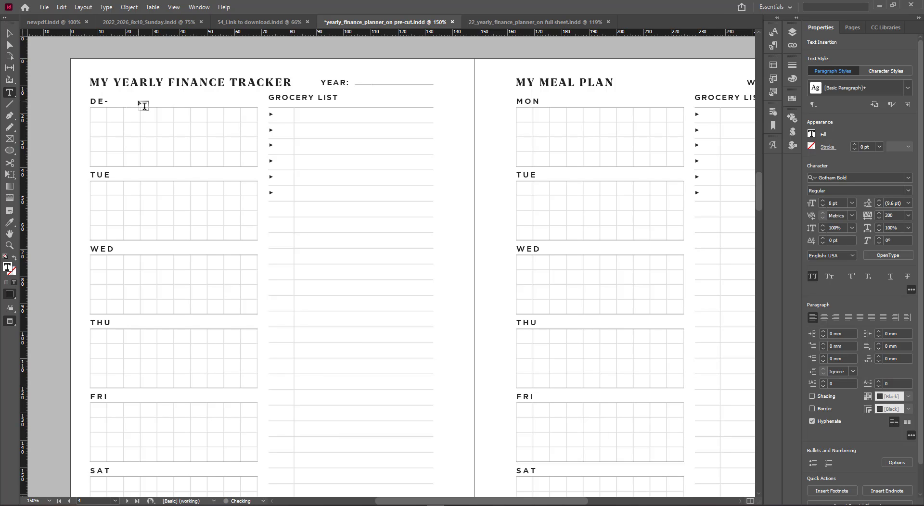
{"action": "key", "text": "Escape"}
{"action": "left_click_drag", "start_coordinate": [119, 102], "coordinate": [191, 106]}
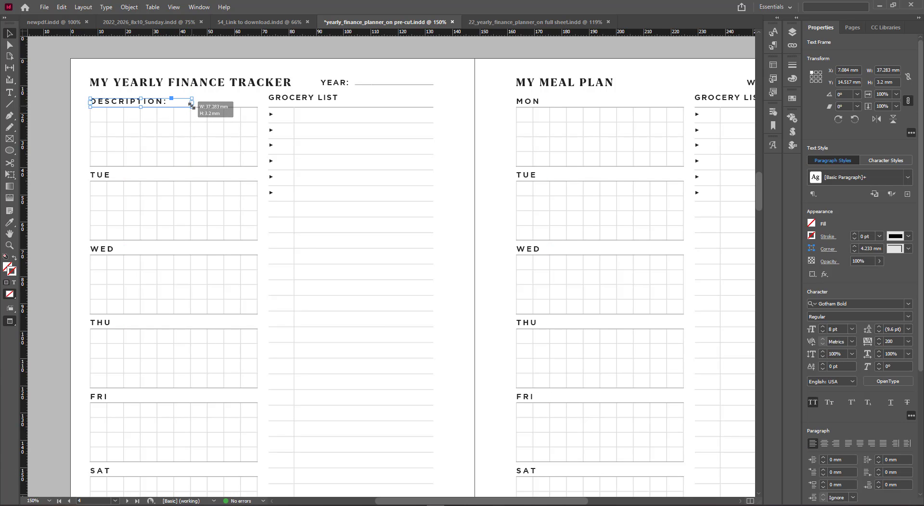
{"action": "left_click_drag", "start_coordinate": [191, 106], "coordinate": [191, 106]}
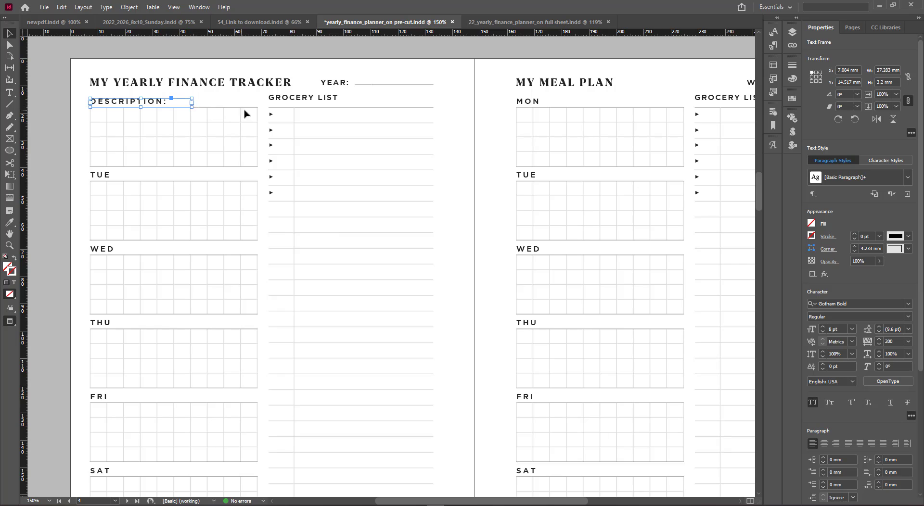
{"action": "left_click", "coordinate": [235, 99]}
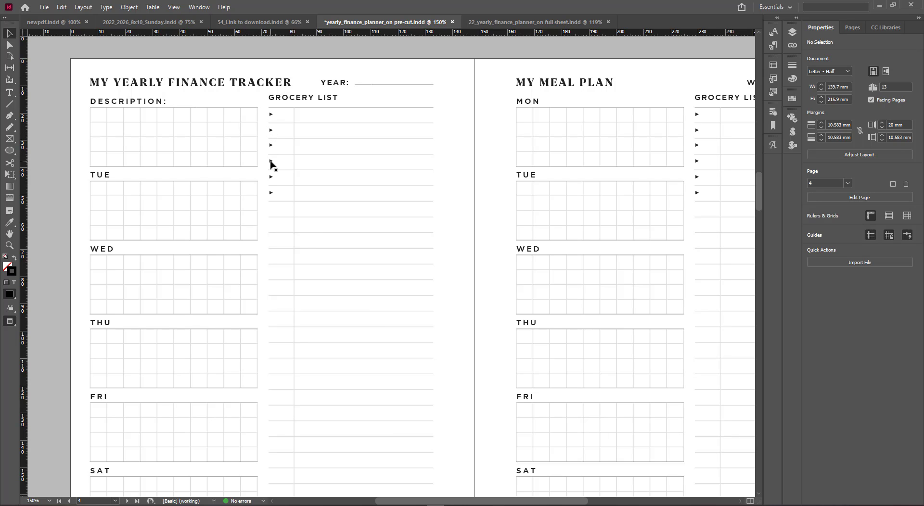
Delete the Saturday grid plus the SUN heading and grid at the bottom of the left page
{"action": "scroll", "coordinate": [271, 165], "scroll_direction": "down", "scroll_amount": 5}
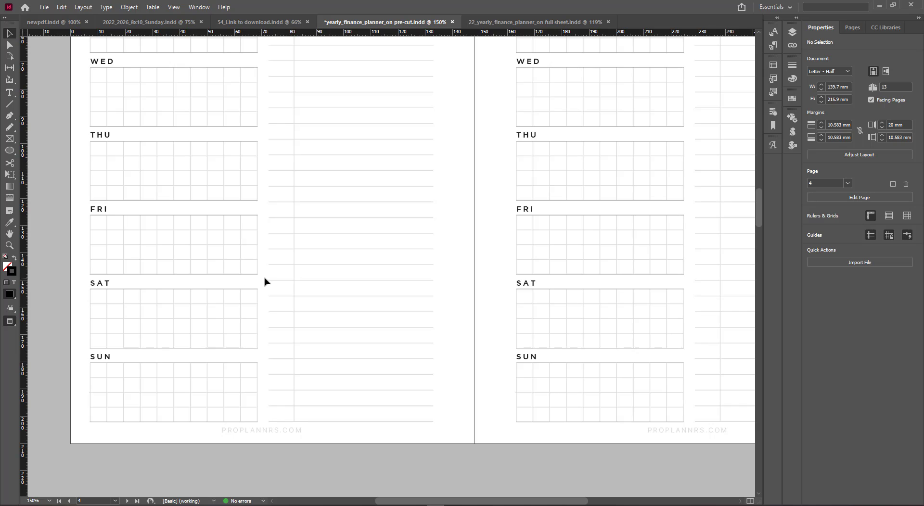
{"action": "left_click_drag", "start_coordinate": [82, 299], "coordinate": [202, 414]}
{"action": "key", "text": "Delete"}
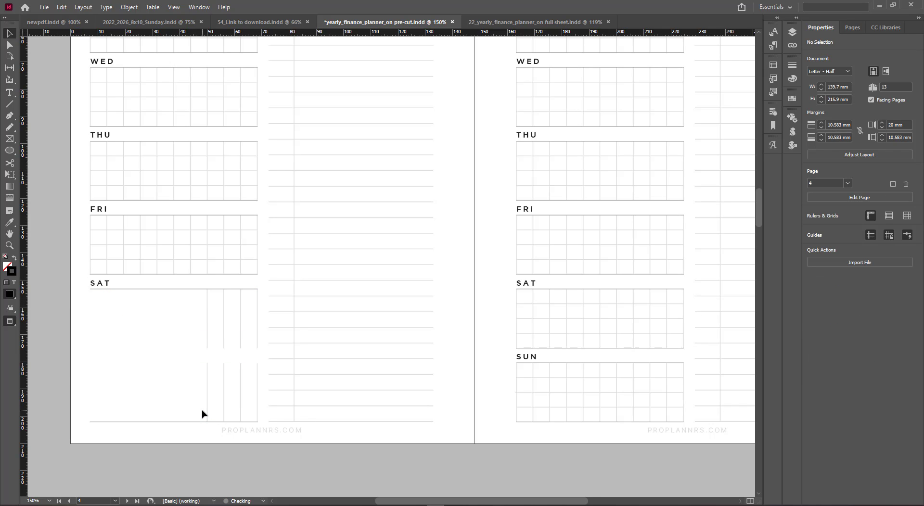
{"action": "left_click_drag", "start_coordinate": [182, 289], "coordinate": [264, 431]}
{"action": "key", "text": "Delete"}
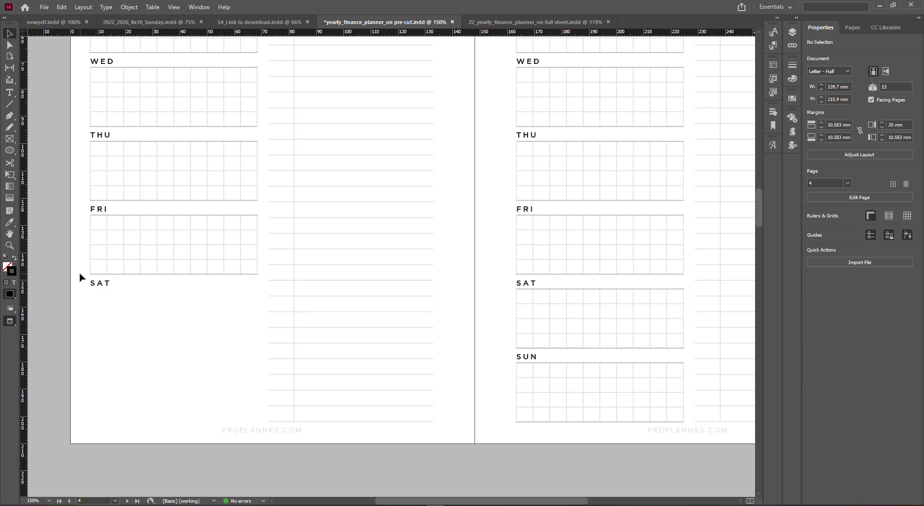
Move the SAT heading down slightly, rename it NOTES:, and widen its frame
{"action": "left_click_drag", "start_coordinate": [103, 289], "coordinate": [102, 303]}
{"action": "double_click", "coordinate": [103, 302]}
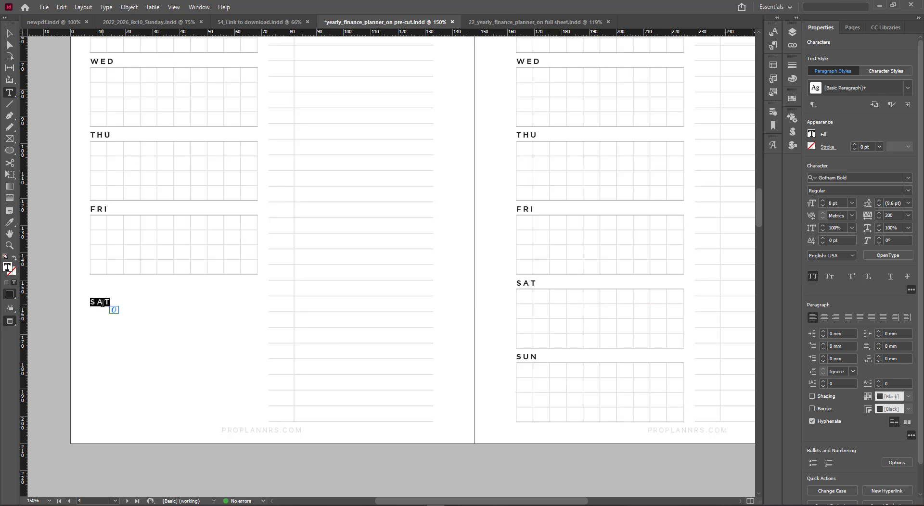
{"action": "type", "text": "NOT"}
{"action": "key", "text": "BackSpace"}
{"action": "key", "text": "BackSpace"}
{"action": "key", "text": "BackSpace"}
{"action": "key", "text": "Escape"}
{"action": "left_click_drag", "start_coordinate": [119, 308], "coordinate": [135, 308]}
{"action": "left_click", "coordinate": [234, 343]}
Extend the lower grocery list lines leftward to the page margin to form ruled notes lines
{"action": "left_click_drag", "start_coordinate": [255, 320], "coordinate": [282, 428]}
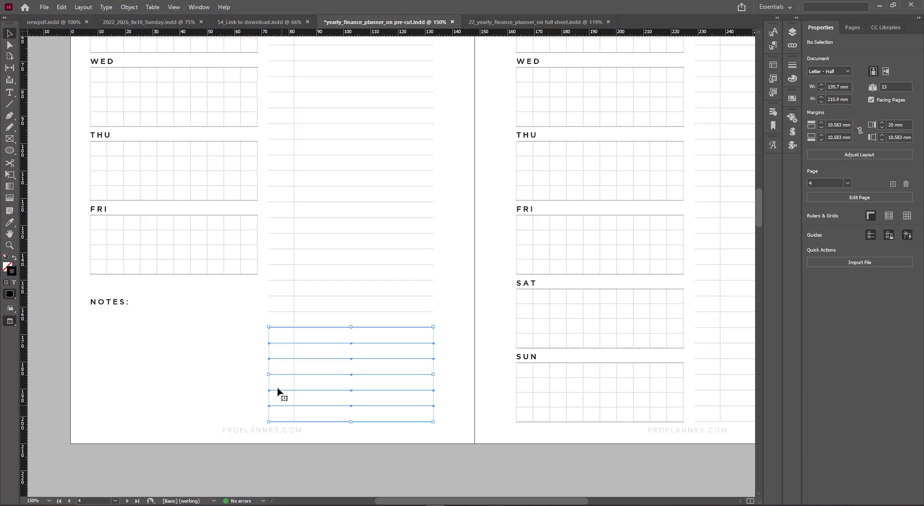
{"action": "left_click_drag", "start_coordinate": [266, 373], "coordinate": [90, 373]}
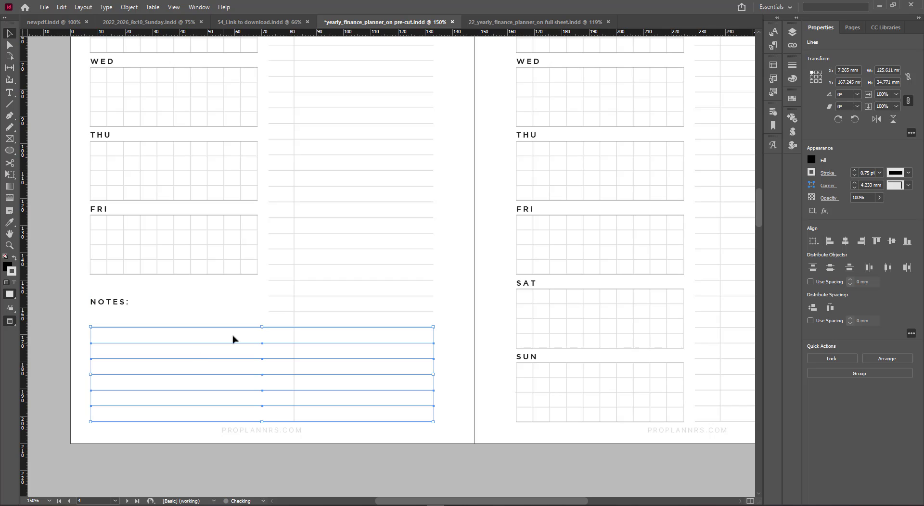
{"action": "left_click", "coordinate": [268, 312]}
{"action": "left_click_drag", "start_coordinate": [268, 312], "coordinate": [90, 321]}
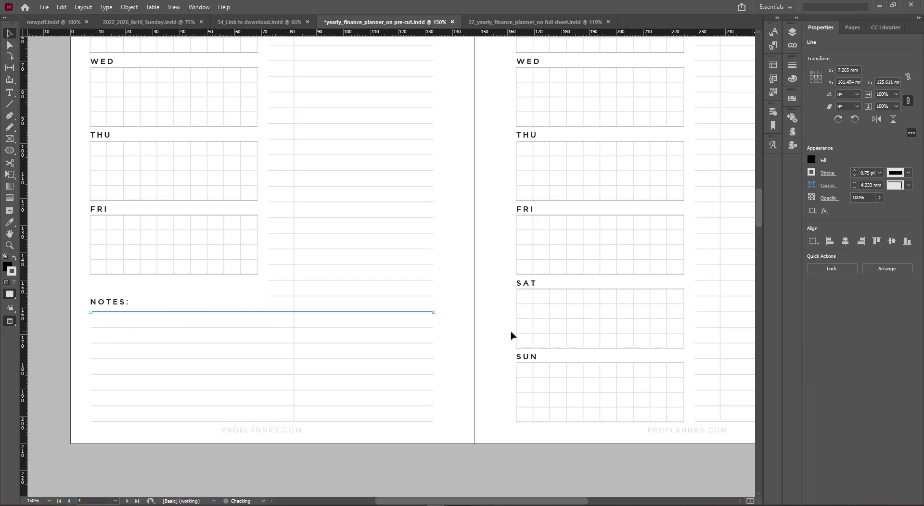
{"action": "left_click", "coordinate": [445, 364]}
Shorten the grocery list's vertical divider so it ends above the NOTES section
{"action": "scroll", "coordinate": [298, 412], "scroll_direction": "up", "scroll_amount": 2}
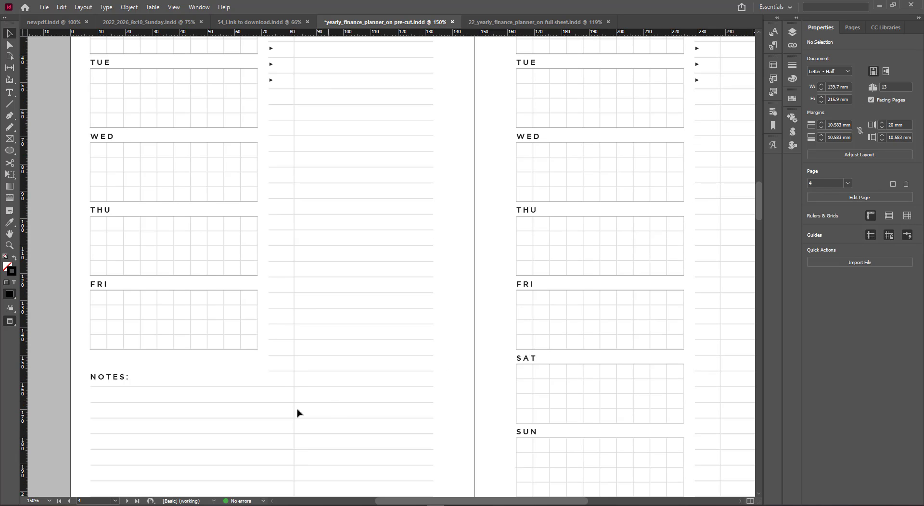
{"action": "left_click", "coordinate": [295, 410]}
{"action": "scroll", "coordinate": [295, 408], "scroll_direction": "down", "scroll_amount": 3}
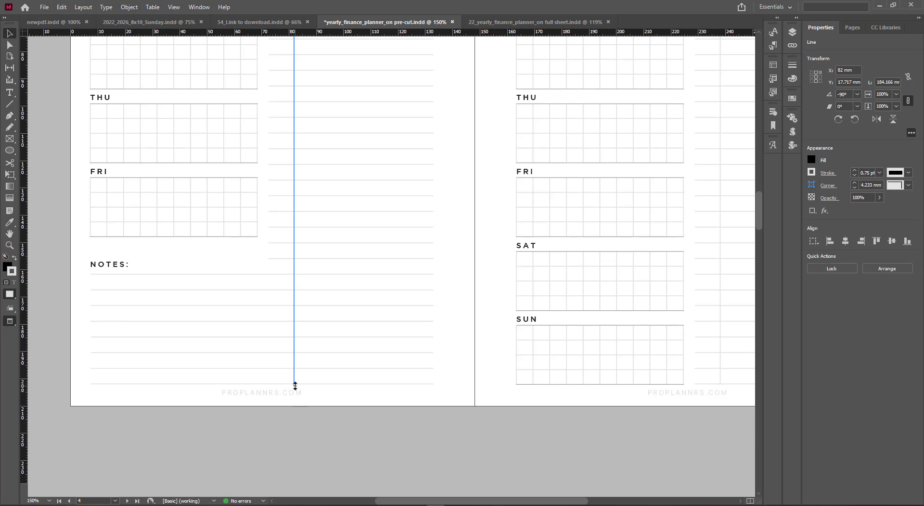
{"action": "left_click_drag", "start_coordinate": [294, 384], "coordinate": [294, 258]}
{"action": "scroll", "coordinate": [330, 309], "scroll_direction": "up", "scroll_amount": 4}
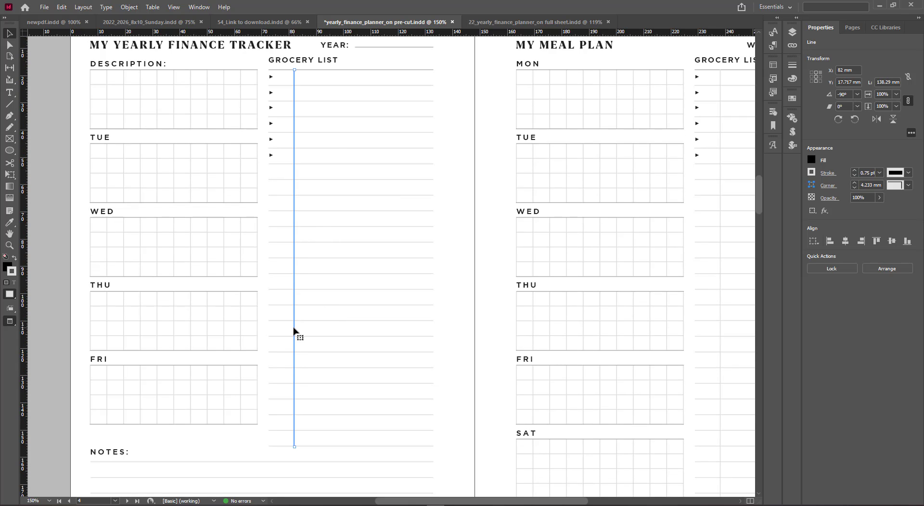
Select the six bullet arrows in the grocery list and delete them
{"action": "left_click", "coordinate": [274, 157]}
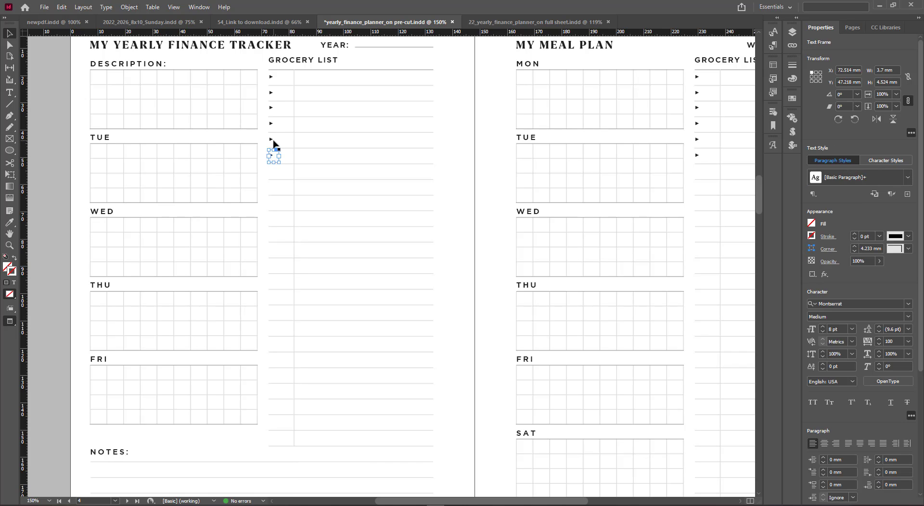
{"action": "left_click", "coordinate": [273, 140], "text": "shift"}
{"action": "left_click", "coordinate": [275, 124], "text": "shift"}
{"action": "left_click", "coordinate": [274, 108], "text": "shift"}
{"action": "left_click", "coordinate": [274, 92], "text": "shift"}
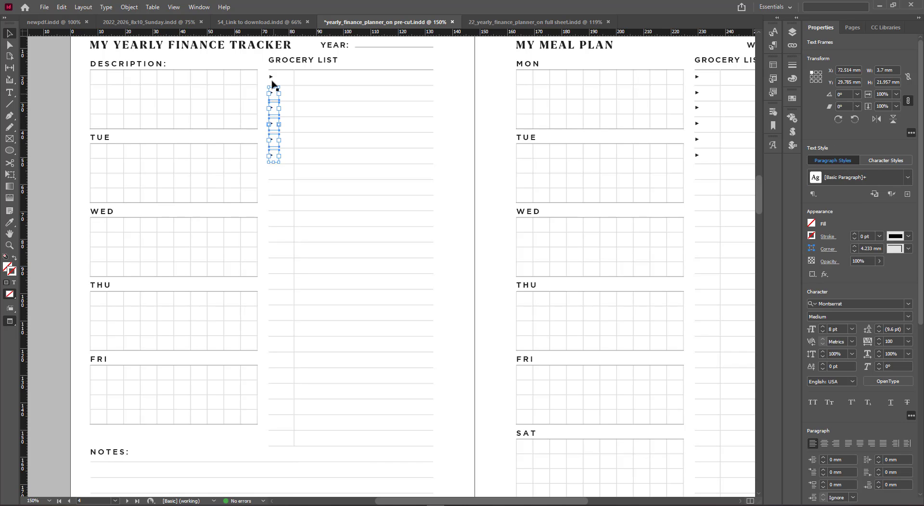
{"action": "left_click", "coordinate": [274, 77], "text": "shift"}
{"action": "left_click_drag", "start_coordinate": [272, 101], "coordinate": [48, 103]}
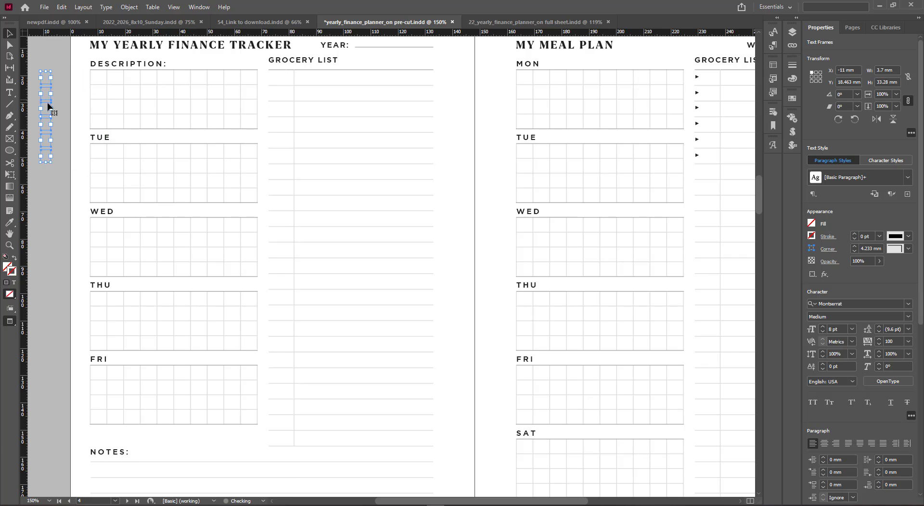
{"action": "key", "text": "Delete"}
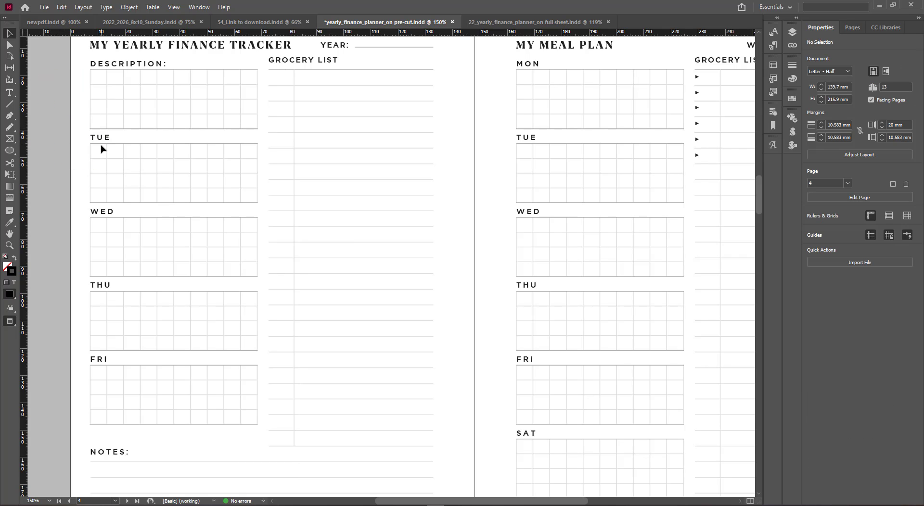
Remove the vertical grid lines from the THU and FRI boxes, leaving only horizontal rows
{"action": "left_click", "coordinate": [102, 140]}
{"action": "left_click", "coordinate": [146, 141]}
{"action": "left_click_drag", "start_coordinate": [85, 327], "coordinate": [260, 330]}
{"action": "key", "text": "Delete"}
{"action": "left_click_drag", "start_coordinate": [87, 401], "coordinate": [262, 403]}
{"action": "key", "text": "Delete"}
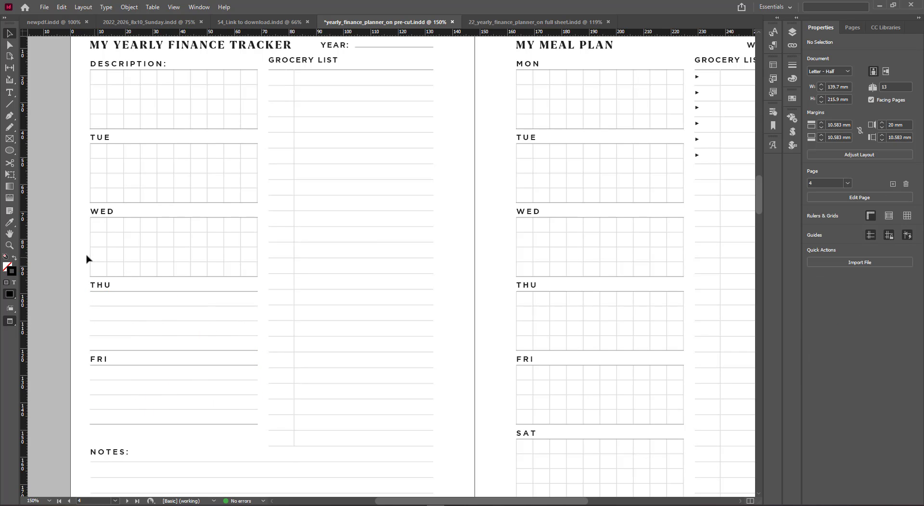
Remove the vertical grid lines from the WED, TUE and DESCRIPTION boxes as well
{"action": "left_click_drag", "start_coordinate": [87, 256], "coordinate": [264, 258]}
{"action": "key", "text": "Delete"}
{"action": "mouse_move", "coordinate": [87, 177]}
{"action": "left_mouse_down"}
{"action": "mouse_move", "coordinate": [258, 178]}
{"action": "mouse_move", "coordinate": [85, 185]}
{"action": "left_mouse_up"}
{"action": "key", "text": "Delete"}
{"action": "left_click_drag", "start_coordinate": [87, 109], "coordinate": [260, 111]}
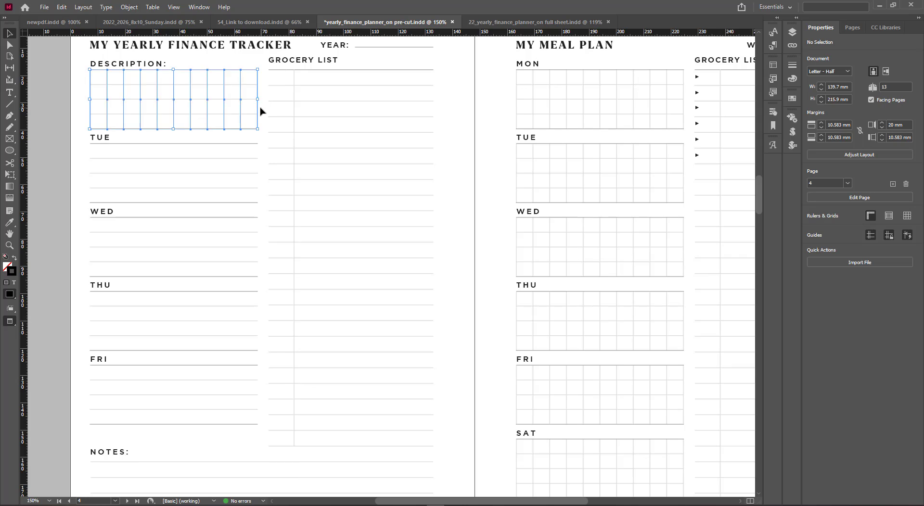
{"action": "key", "text": "Delete"}
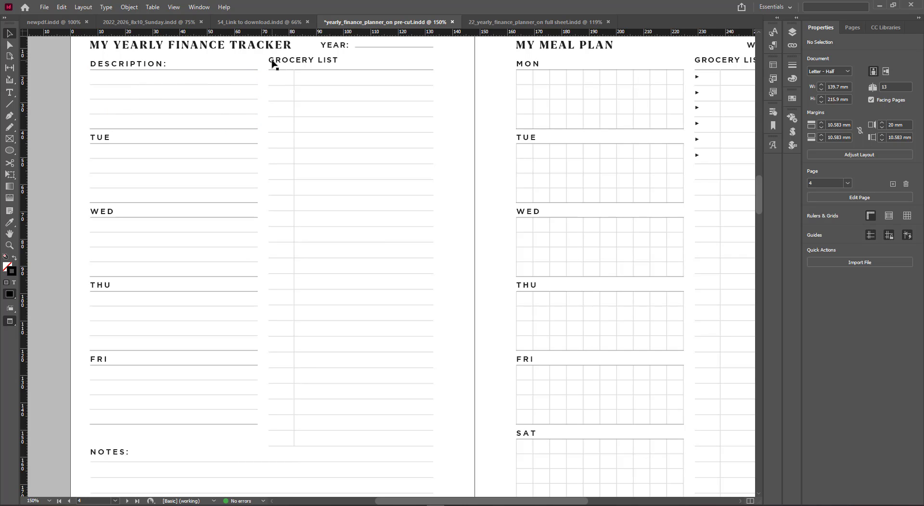
Delete the GROCERY LIST heading and the rule beneath it
{"action": "left_click_drag", "start_coordinate": [272, 64], "coordinate": [402, 68]}
{"action": "key", "text": "Delete"}
{"action": "left_click", "coordinate": [432, 71]}
{"action": "key", "text": "Delete"}
Extend the line under DESCRIPTION rightward to the page's right margin
{"action": "left_click", "coordinate": [243, 70]}
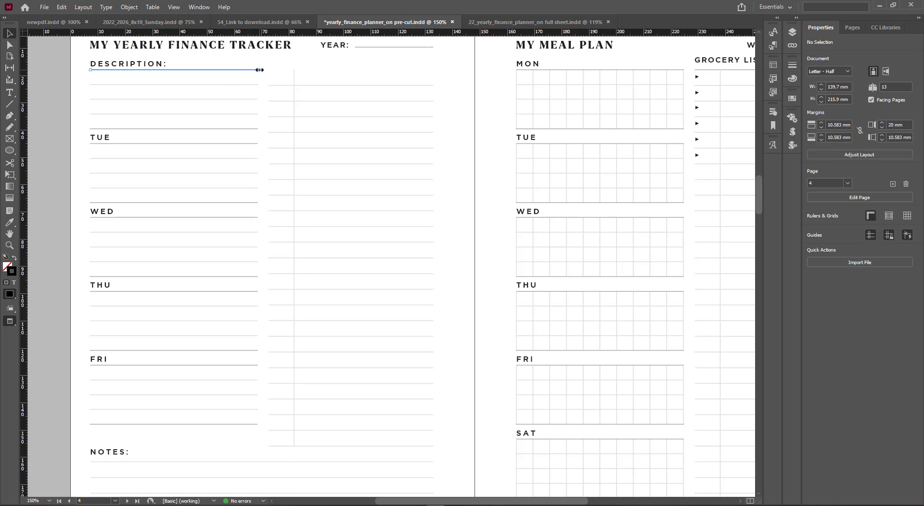
{"action": "left_click_drag", "start_coordinate": [259, 69], "coordinate": [433, 70]}
{"action": "left_click", "coordinate": [216, 92]}
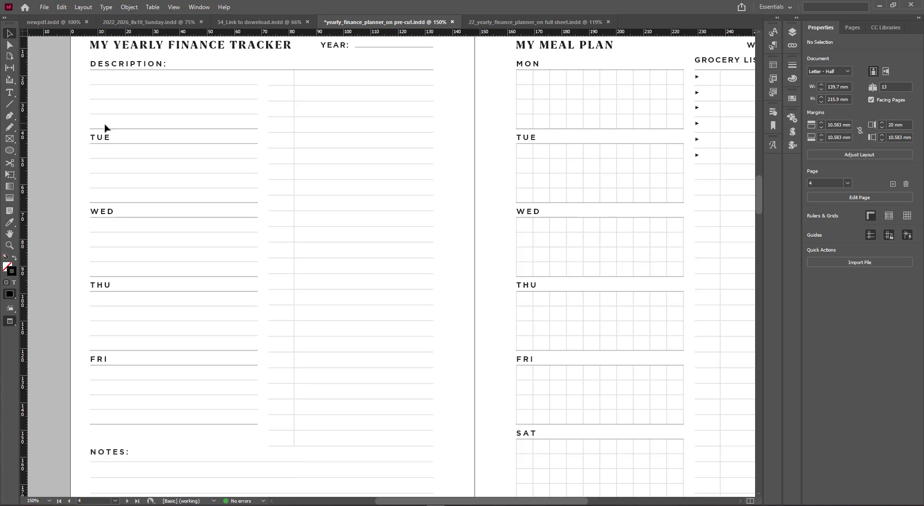
Copy the TUE heading up into the first section, rename it JAN, and nudge it down slightly
{"action": "left_click_drag", "start_coordinate": [105, 141], "coordinate": [107, 93]}
{"action": "double_click", "coordinate": [107, 91]}
{"action": "double_click", "coordinate": [106, 91]}
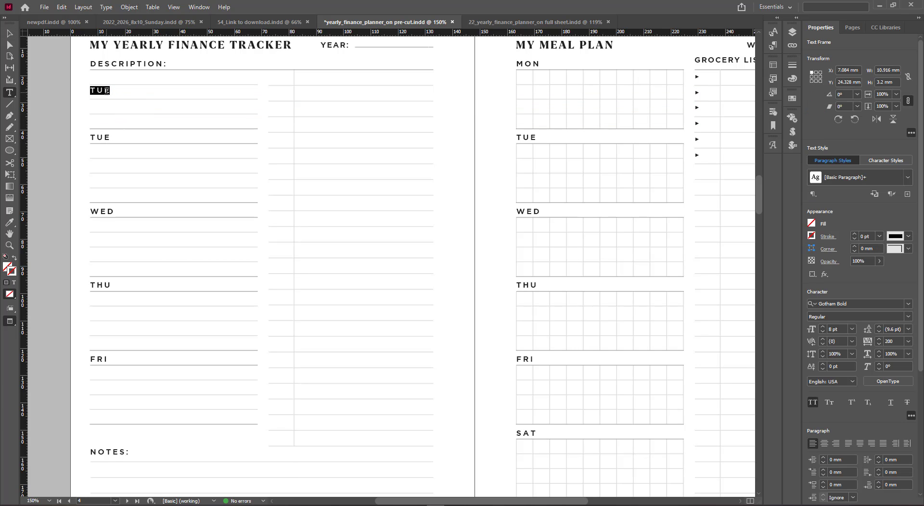
{"action": "type", "text": "JAN"}
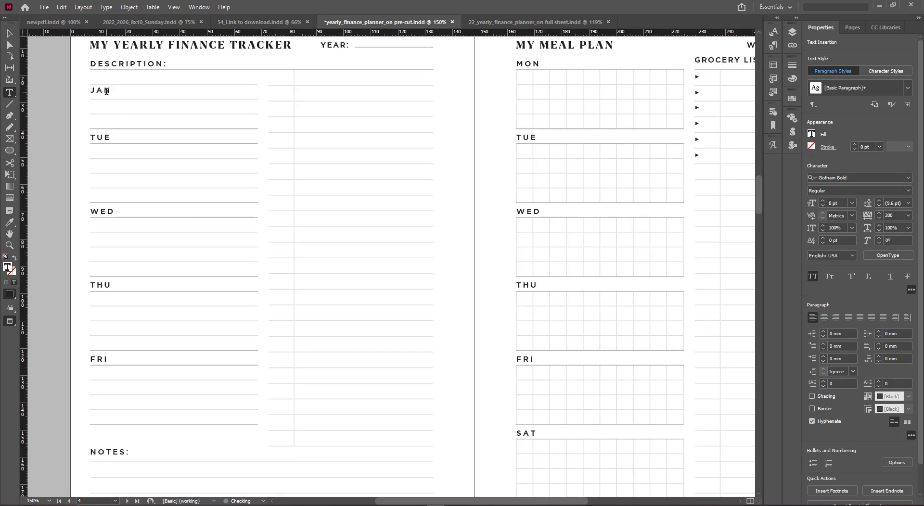
{"action": "key", "text": "Escape"}
{"action": "key", "text": "Down"}
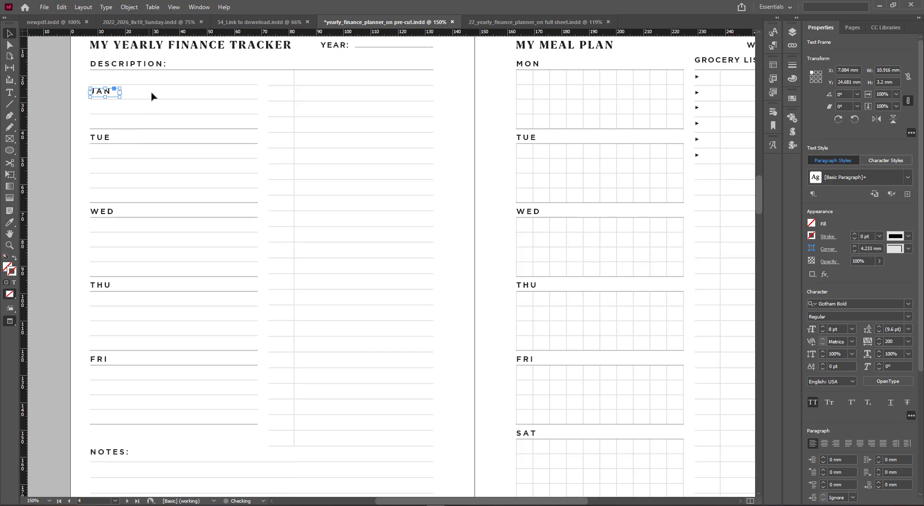
{"action": "left_click", "coordinate": [151, 91]}
{"action": "left_click", "coordinate": [109, 91]}
{"action": "key", "text": "Down"}
{"action": "left_click", "coordinate": [174, 91]}
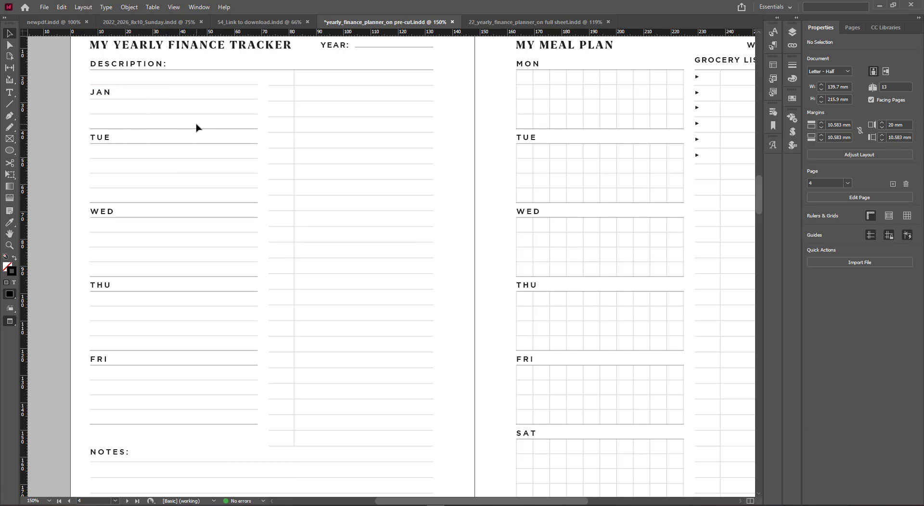
Select the heading rules of each section and give them the light line style with the Eyedropper
{"action": "left_click_drag", "start_coordinate": [197, 128], "coordinate": [202, 147]}
{"action": "left_click_drag", "start_coordinate": [205, 195], "coordinate": [217, 228]}
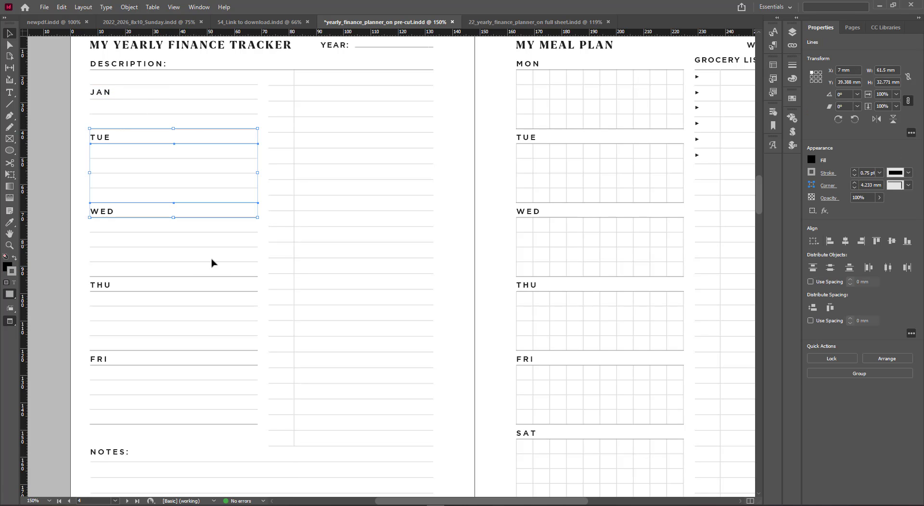
{"action": "left_click_drag", "start_coordinate": [209, 272], "coordinate": [219, 300]}
{"action": "left_click_drag", "start_coordinate": [216, 348], "coordinate": [223, 367]}
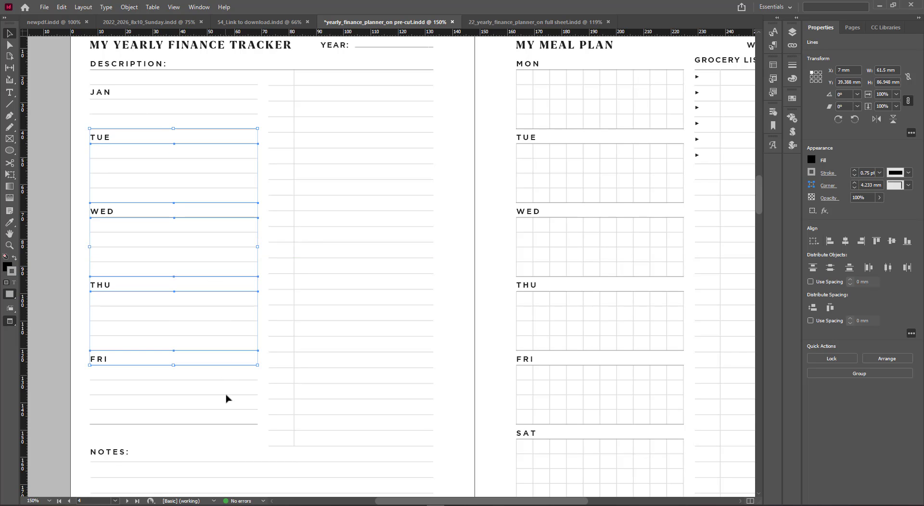
{"action": "left_click_drag", "start_coordinate": [227, 398], "coordinate": [231, 433]}
{"action": "key", "text": "i"}
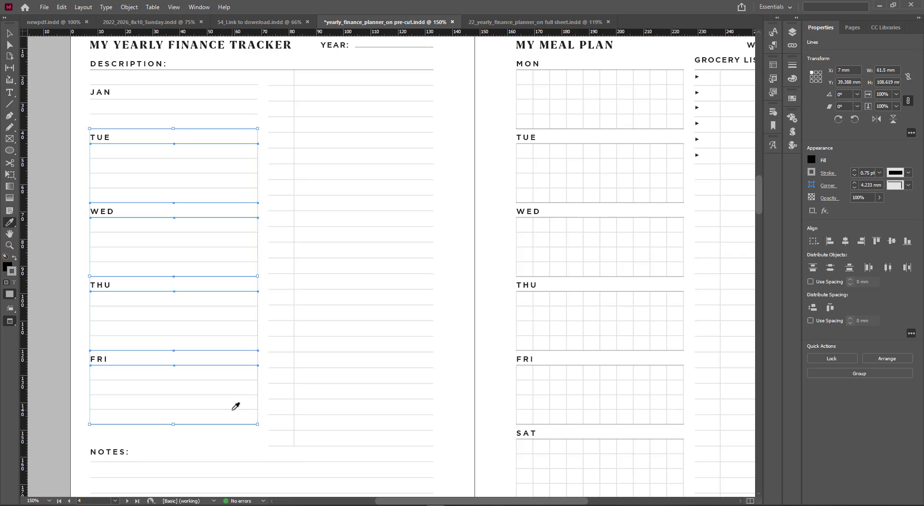
{"action": "left_click", "coordinate": [233, 409]}
{"action": "key", "text": "v"}
{"action": "left_click", "coordinate": [233, 406]}
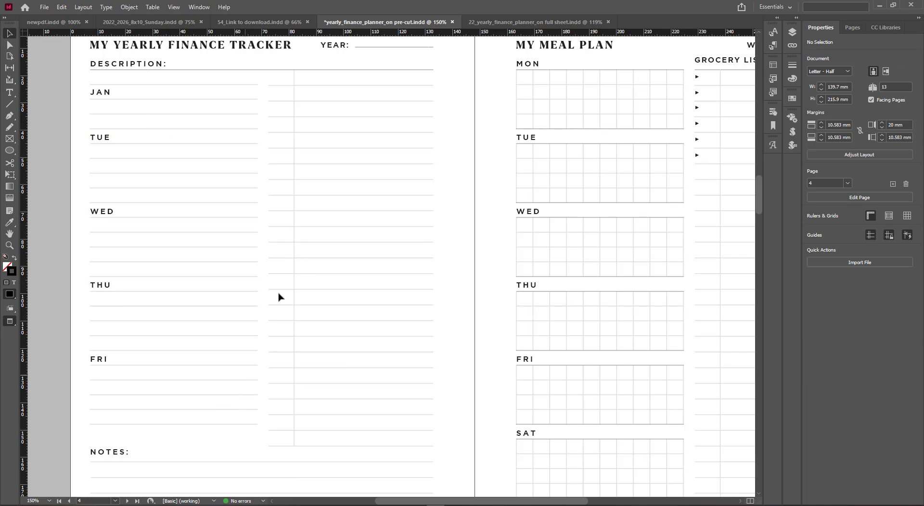
Delete the narrow bullet column lines and extend the section lines across to the right margin
{"action": "left_click_drag", "start_coordinate": [266, 75], "coordinate": [291, 450]}
{"action": "key", "text": "Delete"}
{"action": "left_click_drag", "start_coordinate": [236, 77], "coordinate": [277, 458]}
{"action": "left_click_drag", "start_coordinate": [258, 254], "coordinate": [432, 255]}
{"action": "left_click", "coordinate": [451, 254]}
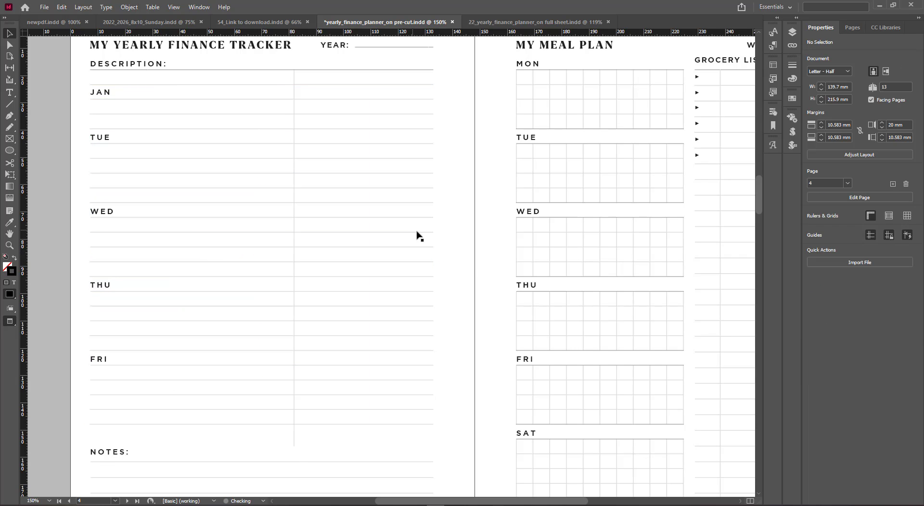
Rename the TUE heading to FEB
{"action": "double_click", "coordinate": [99, 139]}
{"action": "double_click", "coordinate": [99, 138]}
{"action": "type", "text": "FEB"}
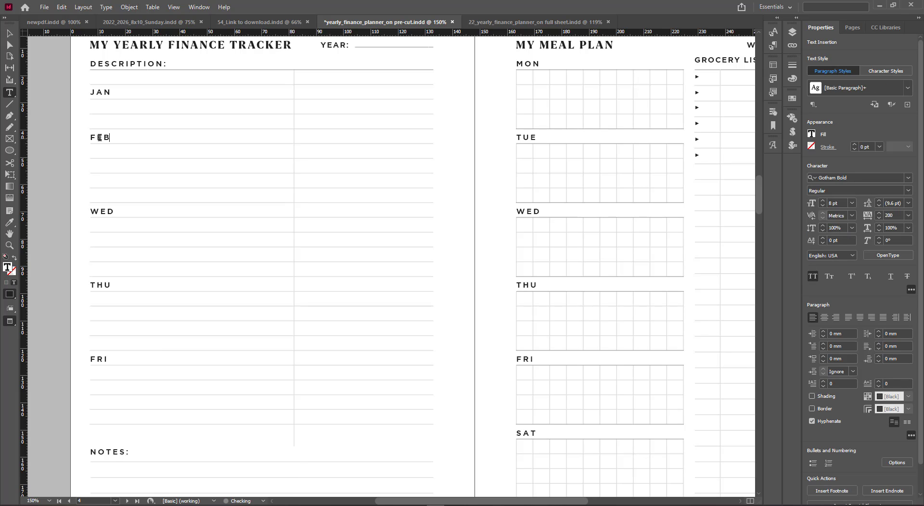
{"action": "key", "text": "Escape"}
Move the WED heading up into the third section and rename it MAR
{"action": "left_click_drag", "start_coordinate": [104, 211], "coordinate": [107, 182]}
{"action": "double_click", "coordinate": [107, 182]}
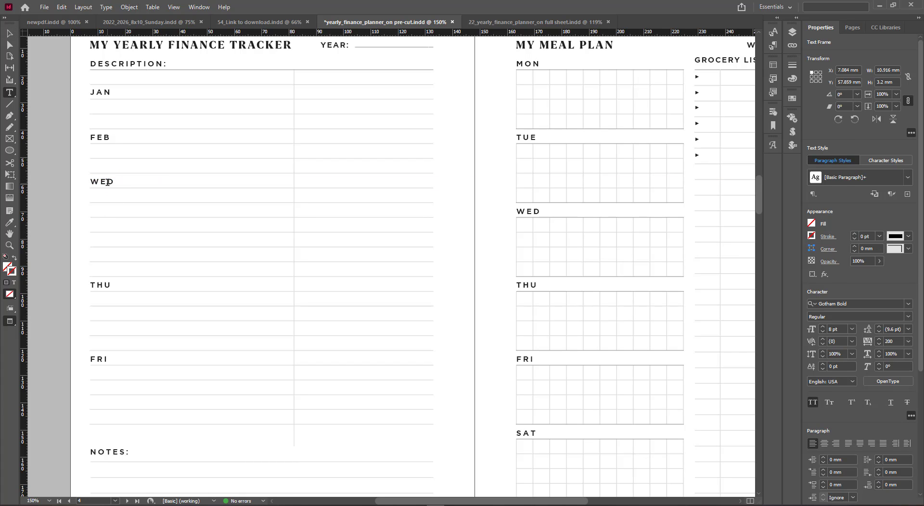
{"action": "double_click", "coordinate": [107, 182]}
{"action": "type", "text": "MAR"}
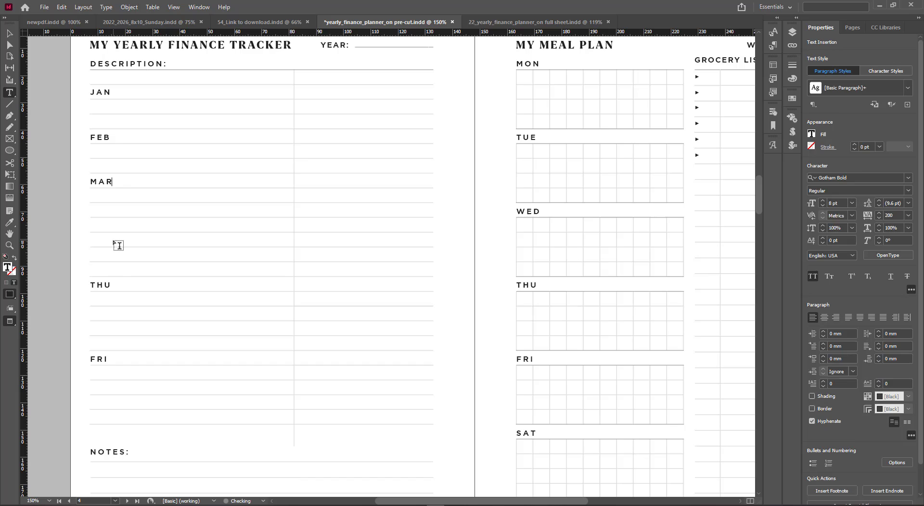
Move the THU heading up into the fourth section and rename it APR
{"action": "key", "text": "Escape"}
{"action": "left_click_drag", "start_coordinate": [102, 288], "coordinate": [106, 227]}
{"action": "double_click", "coordinate": [107, 228]}
{"action": "double_click", "coordinate": [106, 228]}
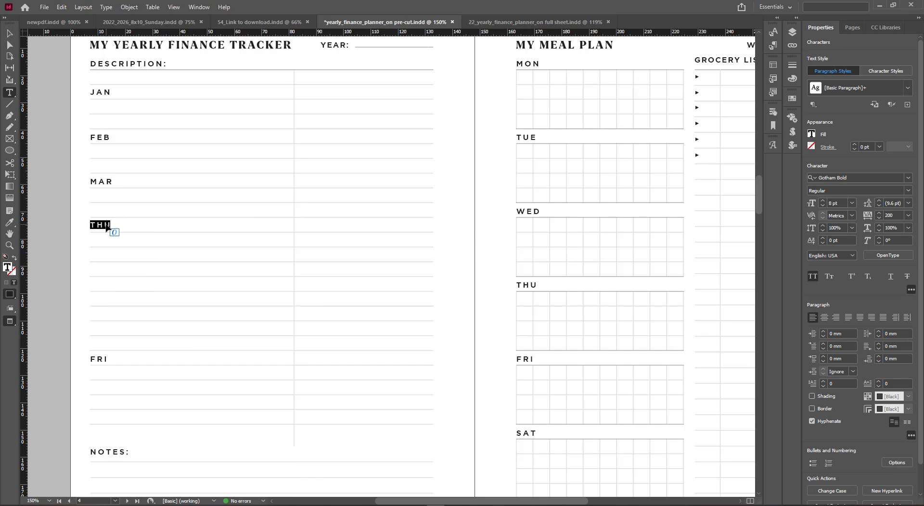
{"action": "type", "text": "APR"}
{"action": "key", "text": "Escape"}
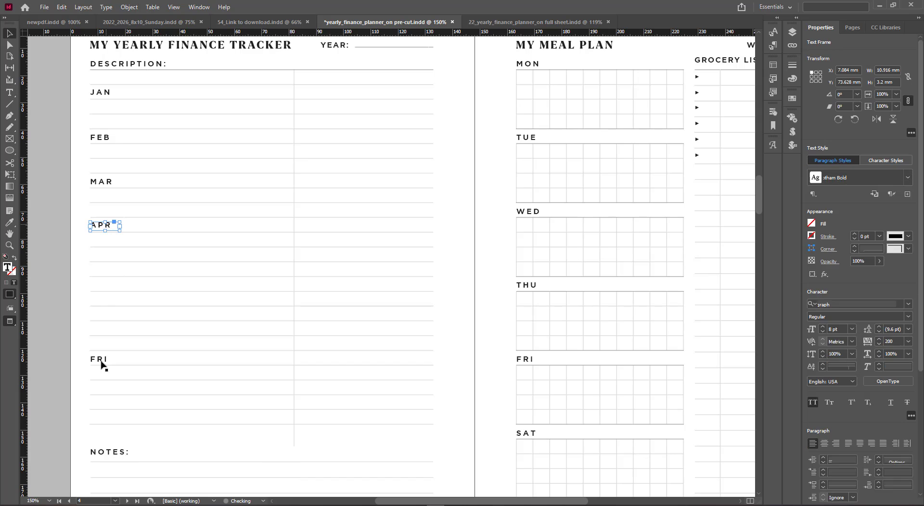
Copy the FRI heading up into the fifth section and rename it MAY
{"action": "left_click_drag", "start_coordinate": [99, 361], "coordinate": [107, 268]}
{"action": "double_click", "coordinate": [107, 268]}
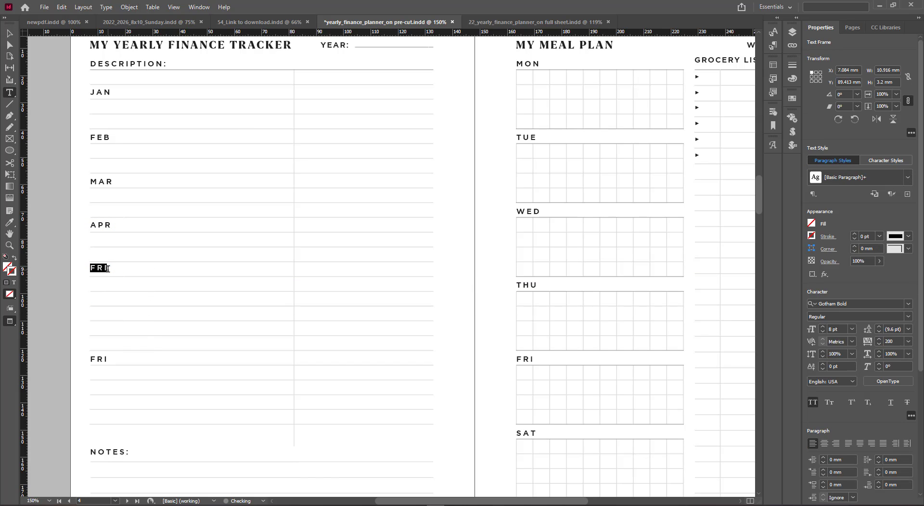
{"action": "type", "text": "MAY"}
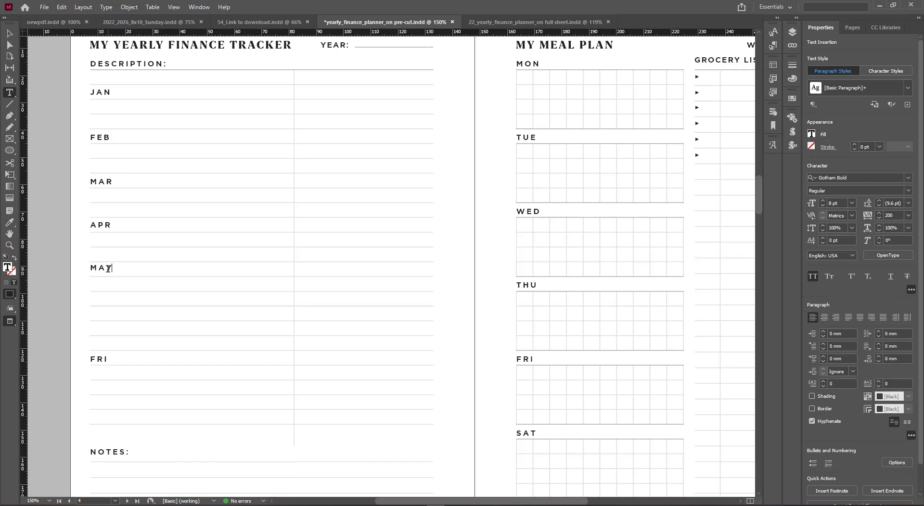
{"action": "key", "text": "Escape"}
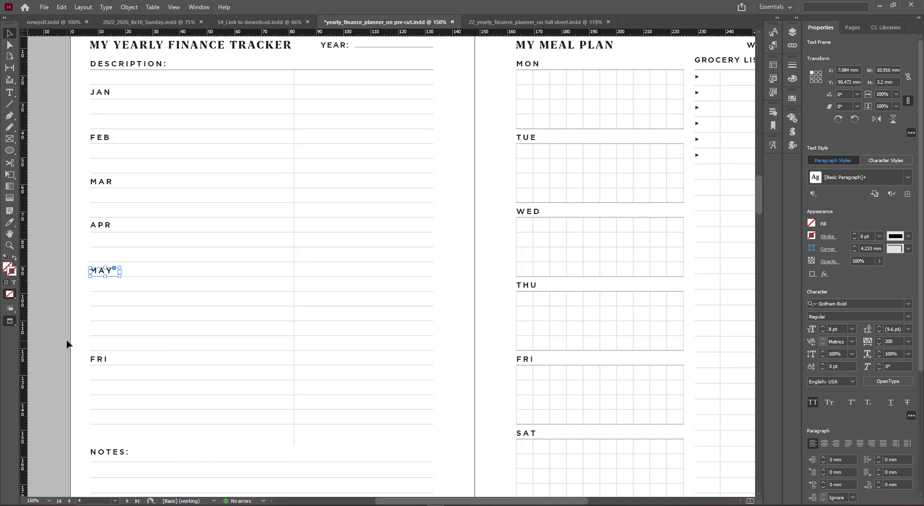
Copy the FRI heading up into the sixth section and rename it JUN
{"action": "left_click", "coordinate": [67, 344]}
{"action": "left_click_drag", "start_coordinate": [99, 361], "coordinate": [100, 315]}
{"action": "double_click", "coordinate": [99, 315]}
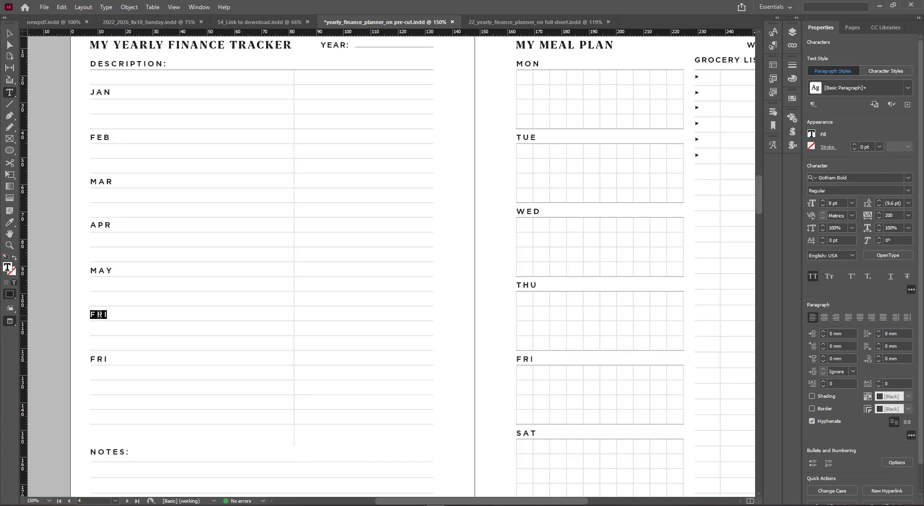
{"action": "type", "text": "JUN"}
{"action": "left_click", "coordinate": [9, 34]}
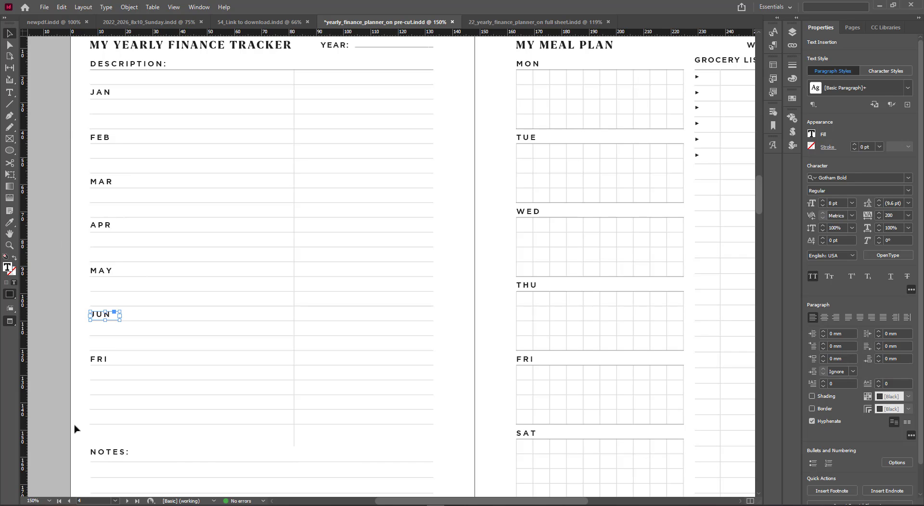
Rename the remaining FRI heading to JUL
{"action": "double_click", "coordinate": [99, 359]}
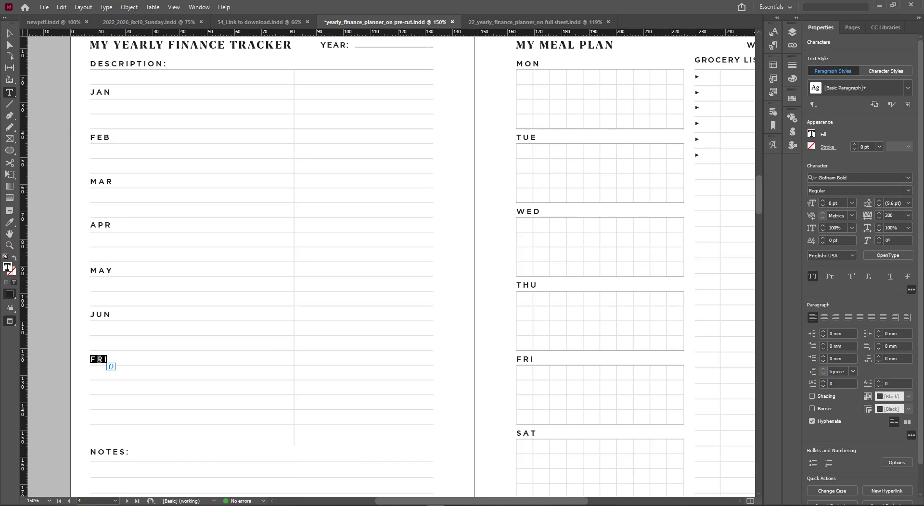
{"action": "type", "text": "J"}
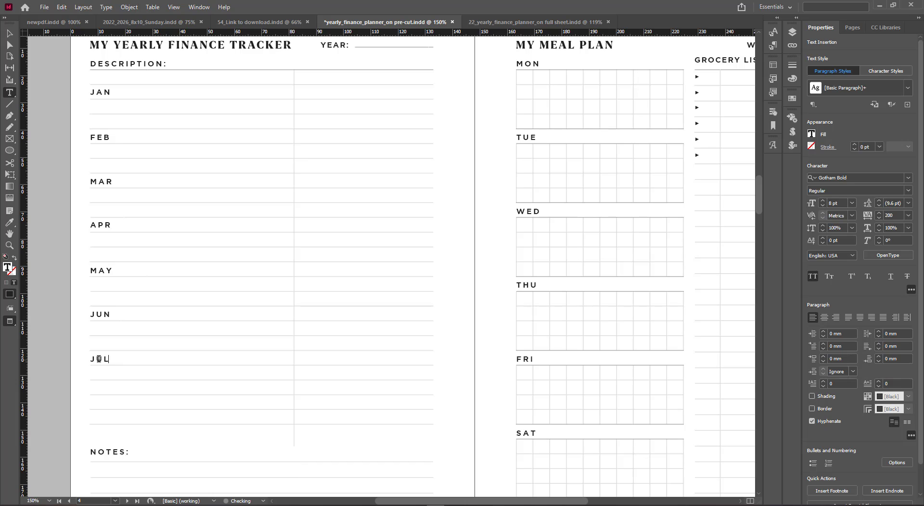
{"action": "type", "text": "UL"}
{"action": "key", "text": "Escape"}
{"action": "left_click", "coordinate": [66, 378]}
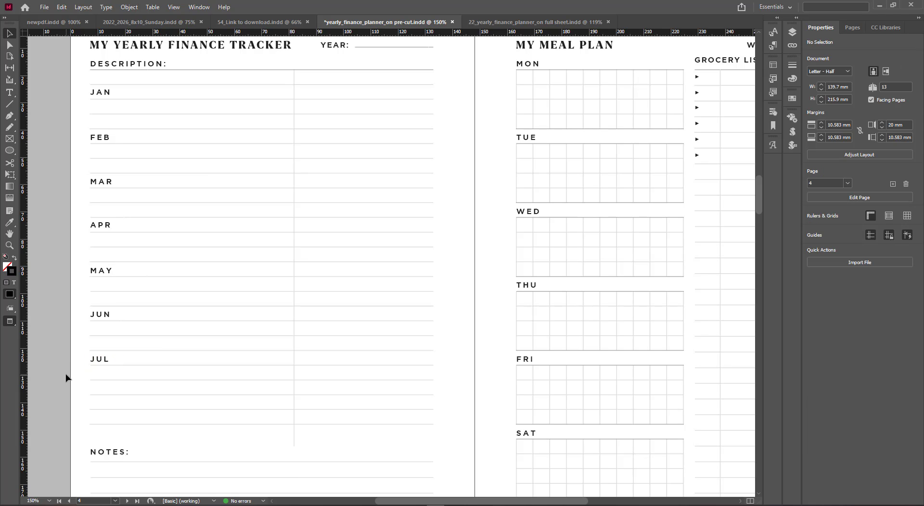
Duplicate the JUL heading into the section below and rename it AUG
{"action": "scroll", "coordinate": [67, 340], "scroll_direction": "down", "scroll_amount": 2}
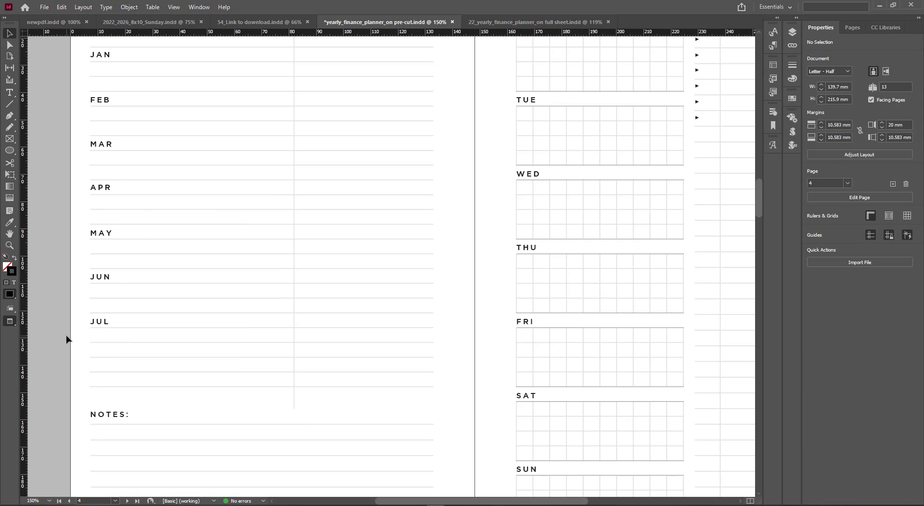
{"action": "scroll", "coordinate": [67, 340], "scroll_direction": "down", "scroll_amount": 3}
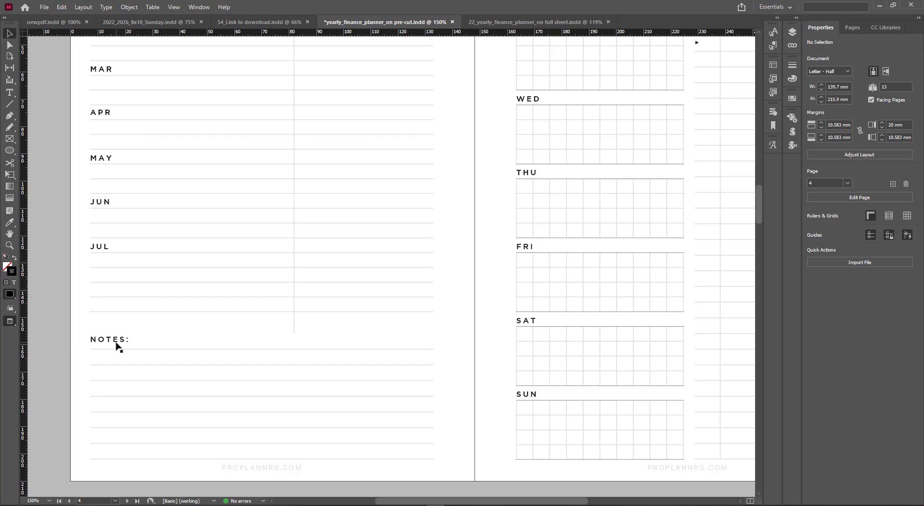
{"action": "left_click_drag", "start_coordinate": [102, 249], "coordinate": [105, 292]}
{"action": "left_click_drag", "start_coordinate": [105, 292], "coordinate": [103, 292]}
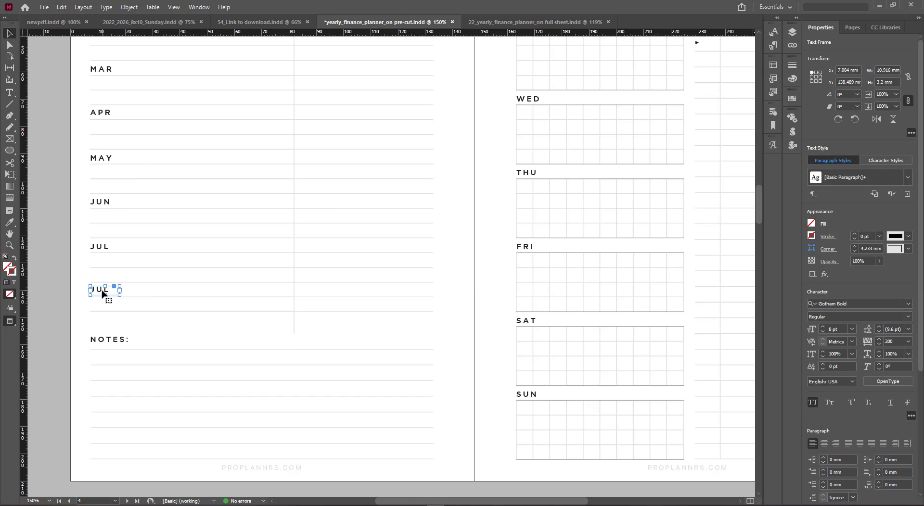
{"action": "double_click", "coordinate": [101, 289]}
{"action": "type", "text": "AUG"}
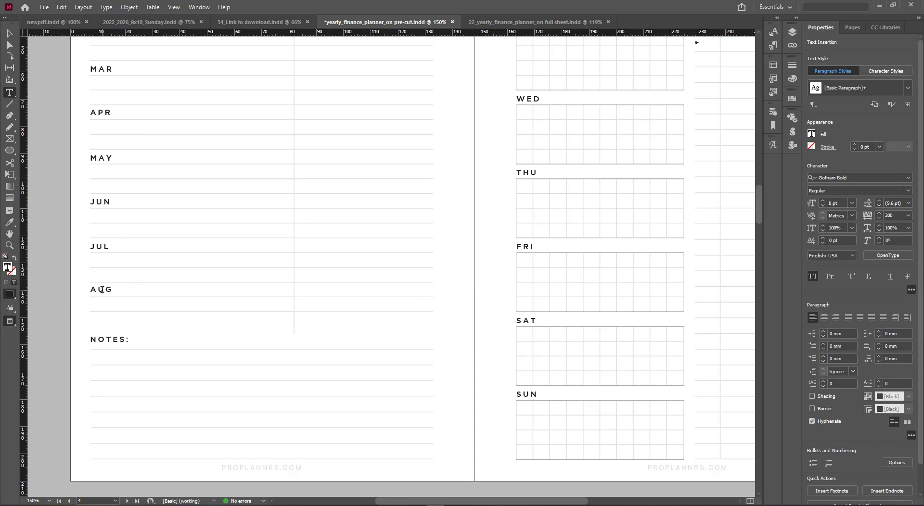
{"action": "key", "text": "Escape"}
{"action": "left_click", "coordinate": [73, 305]}
{"action": "scroll", "coordinate": [115, 307], "scroll_direction": "up", "scroll_amount": 3}
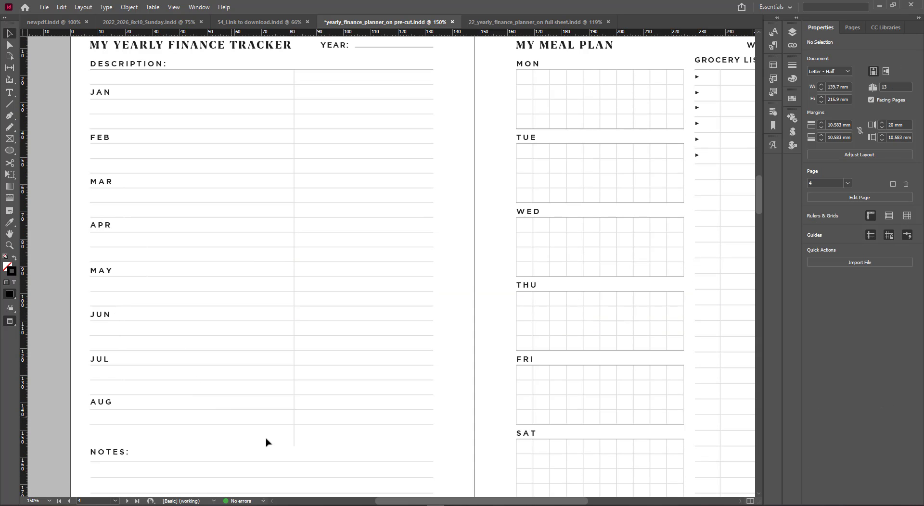
Move the vertical column divider left to sit just beside the month headings and adjust the ruled lines
{"action": "left_click_drag", "start_coordinate": [296, 443], "coordinate": [116, 439]}
{"action": "left_click", "coordinate": [144, 439]}
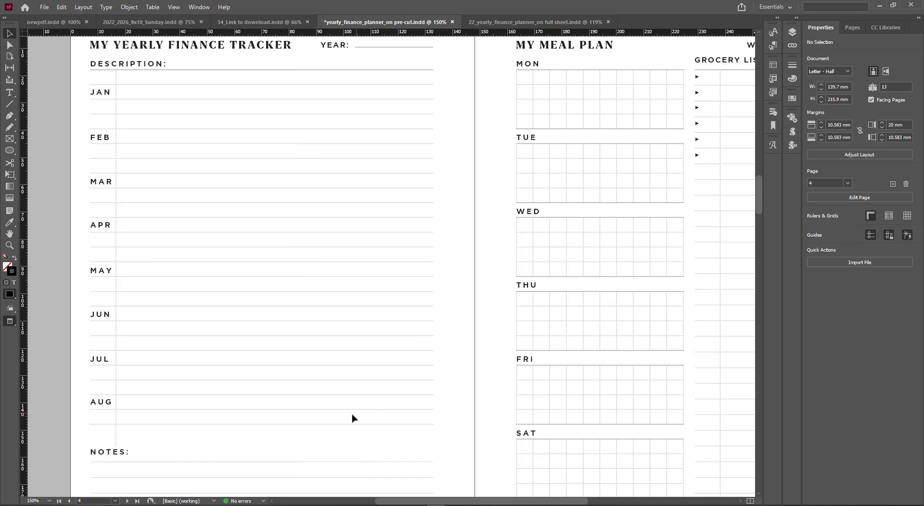
{"action": "left_click_drag", "start_coordinate": [349, 439], "coordinate": [330, 329]}
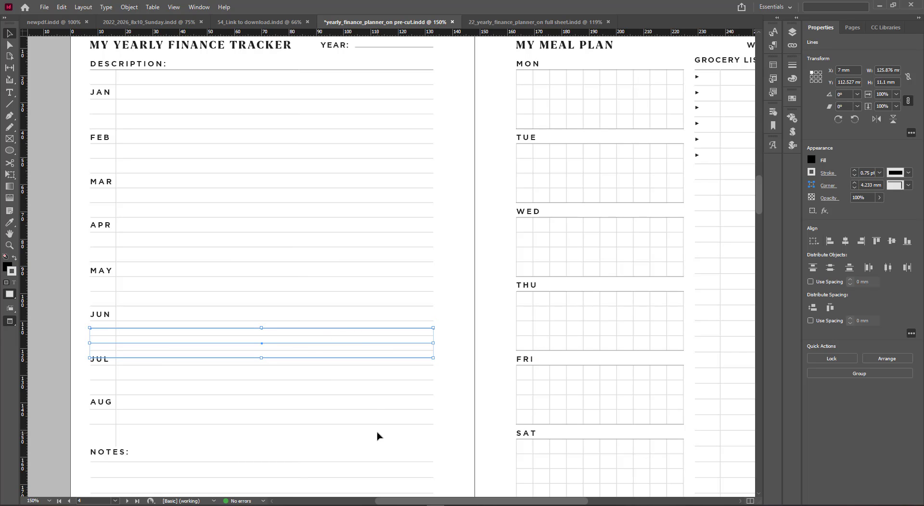
{"action": "left_click_drag", "start_coordinate": [379, 435], "coordinate": [378, 446]}
{"action": "left_click", "coordinate": [209, 446]}
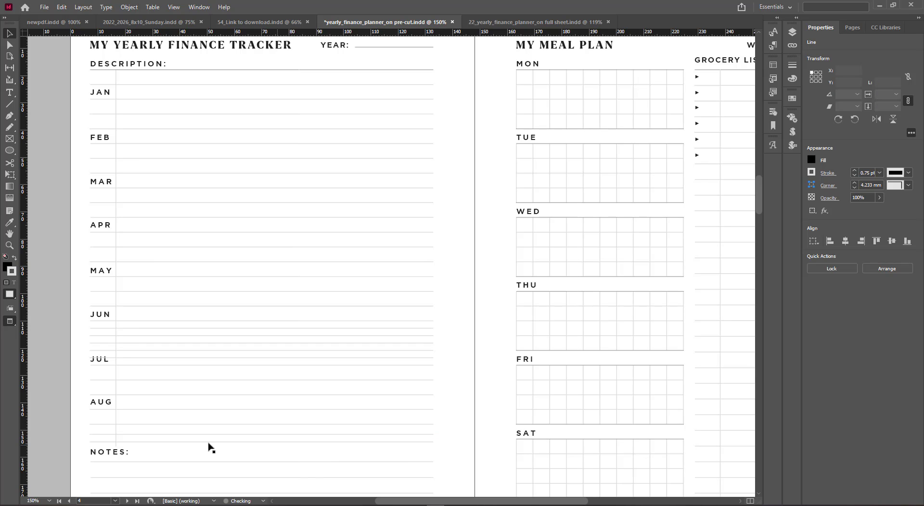
Select the divider and all ruled lines of the month area and distribute them evenly vertically
{"action": "left_click", "coordinate": [116, 443]}
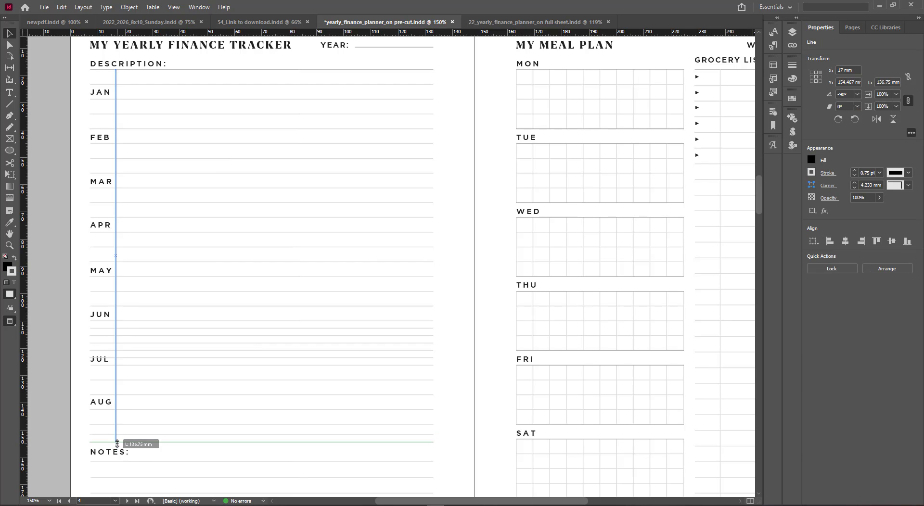
{"action": "left_click_drag", "start_coordinate": [445, 444], "coordinate": [398, 67]}
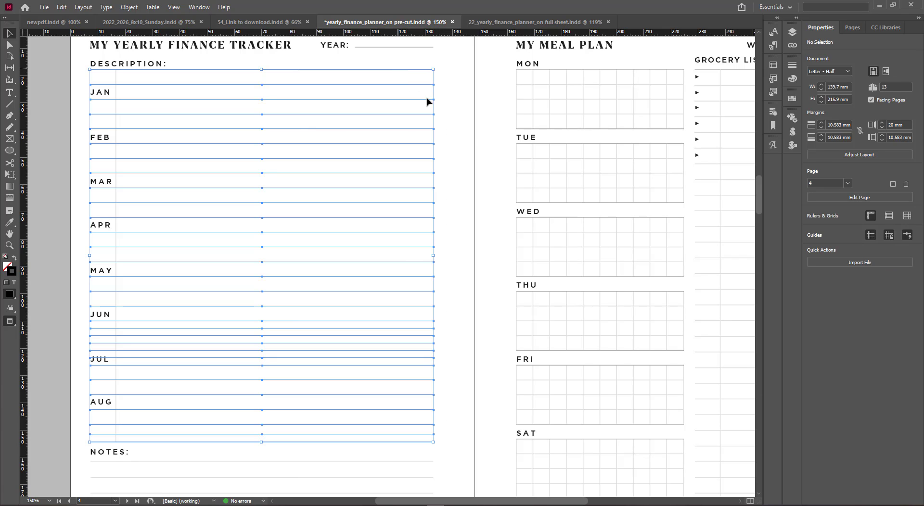
{"action": "left_click", "coordinate": [828, 270]}
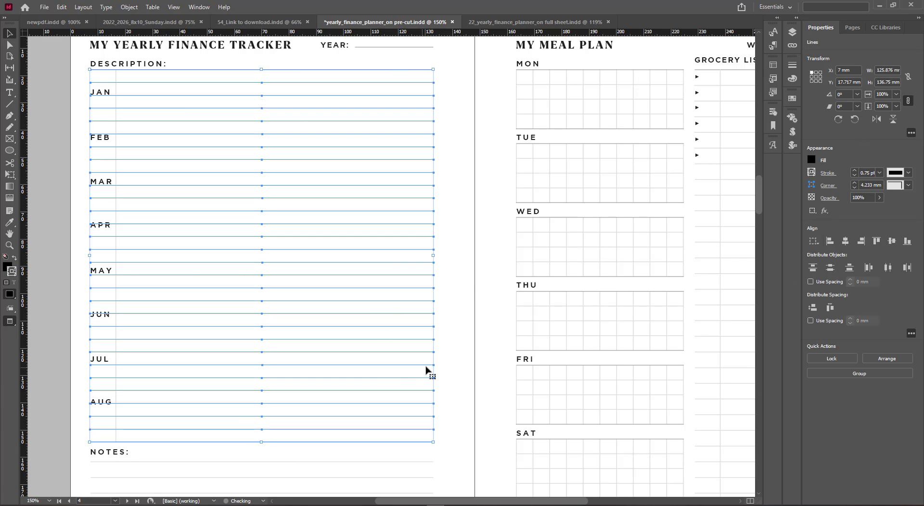
{"action": "left_click", "coordinate": [455, 362]}
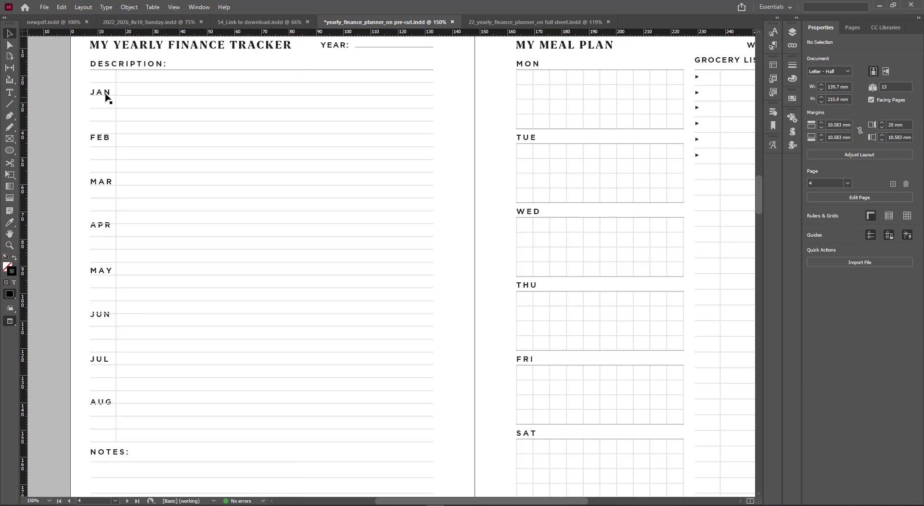
Delete every other ruled line in the month area so the rows become wider
{"action": "left_click", "coordinate": [160, 84]}
{"action": "left_click", "coordinate": [164, 112]}
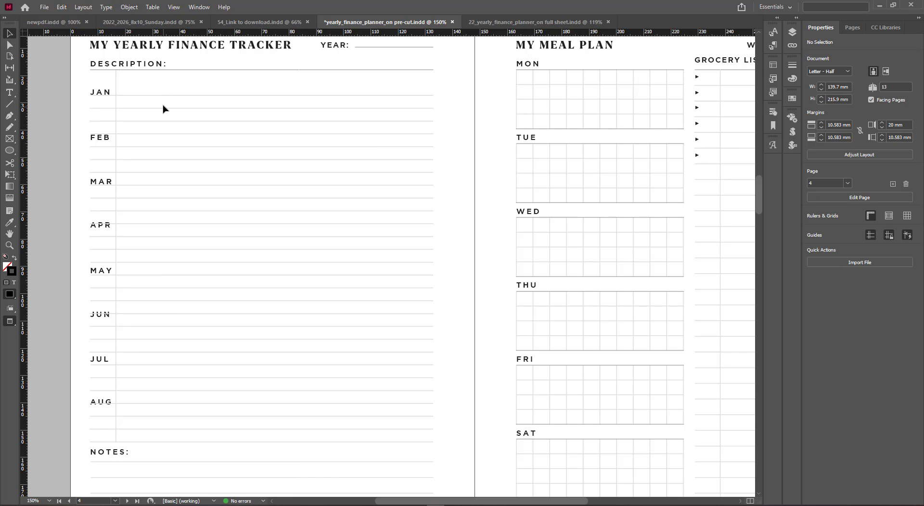
{"action": "key", "text": "Delete"}
{"action": "left_click_drag", "start_coordinate": [164, 105], "coordinate": [207, 386]}
{"action": "key", "text": "Delete"}
{"action": "key", "text": "Delete"}
{"action": "key", "text": "Delete"}
{"action": "key", "text": "Delete"}
{"action": "key", "text": "Delete"}
{"action": "key", "text": "Delete"}
{"action": "key", "text": "Delete"}
{"action": "key", "text": "Delete"}
{"action": "key", "text": "Delete"}
{"action": "key", "text": "Delete"}
{"action": "key", "text": "Delete"}
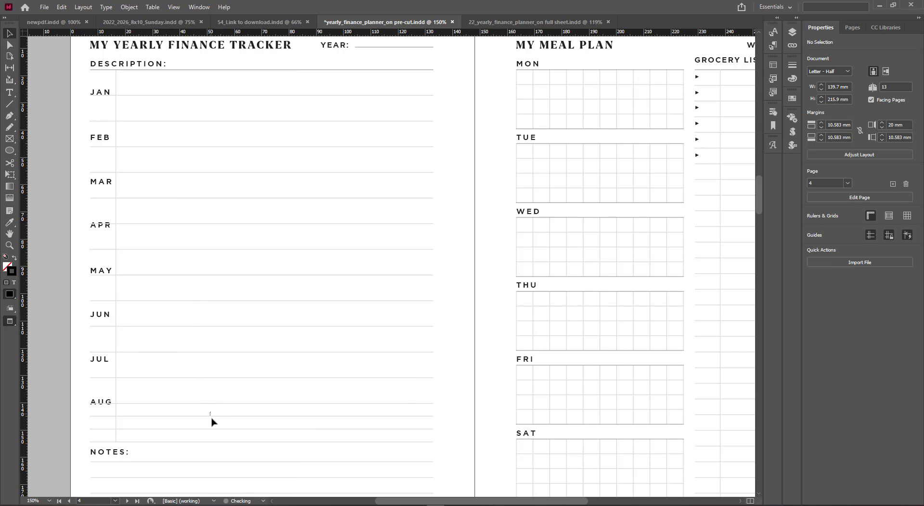
{"action": "left_click_drag", "start_coordinate": [212, 421], "coordinate": [212, 422]}
{"action": "key", "text": "Delete"}
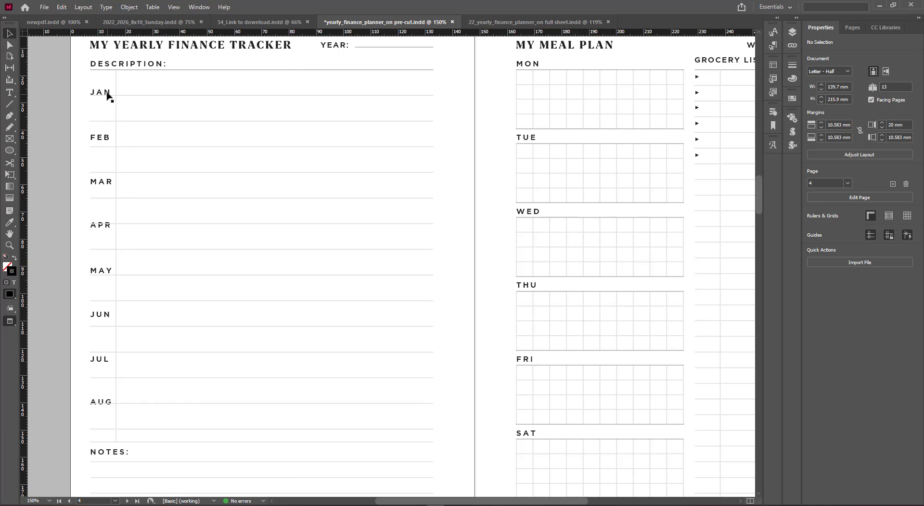
Try moving the JAN and FEB headings up one row, then undo both moves
{"action": "left_click_drag", "start_coordinate": [108, 97], "coordinate": [107, 83]}
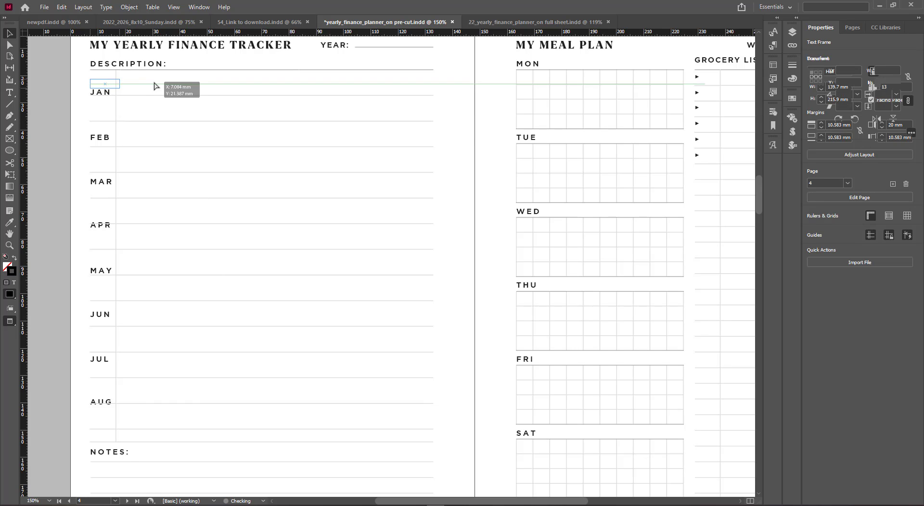
{"action": "left_click", "coordinate": [153, 82]}
{"action": "left_click_drag", "start_coordinate": [105, 139], "coordinate": [156, 110]}
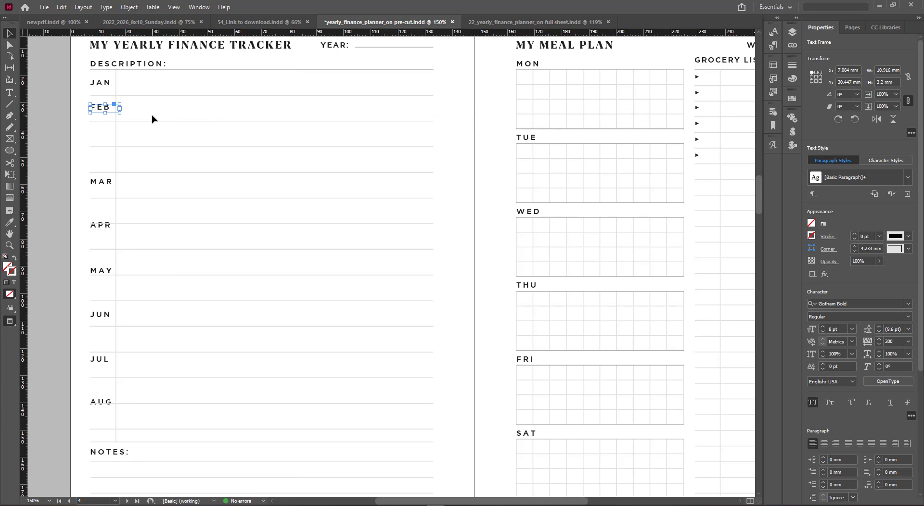
{"action": "left_click", "coordinate": [152, 118]}
{"action": "key", "text": "ctrl+z"}
{"action": "key", "text": "ctrl+z"}
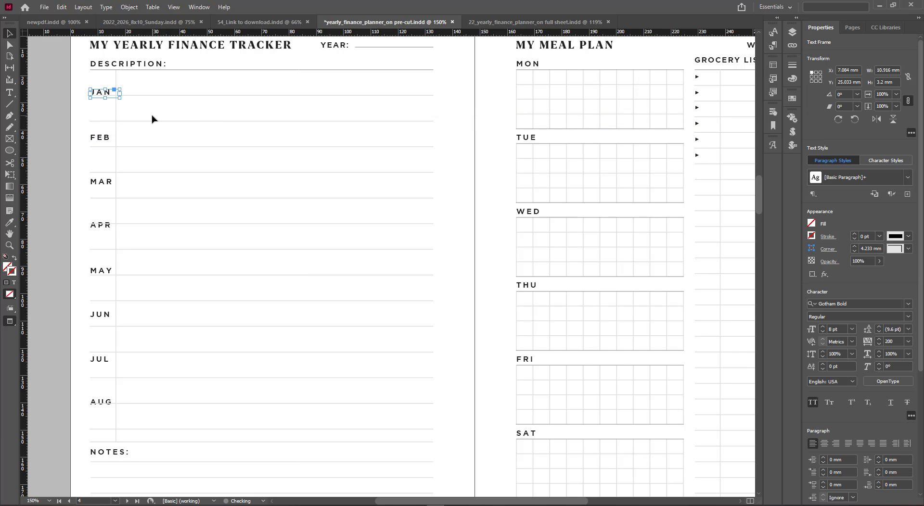
{"action": "left_click", "coordinate": [151, 118]}
Move the JAN through JUL headings so each sits on its own consecutive ruled row
{"action": "left_click_drag", "start_coordinate": [107, 90], "coordinate": [175, 114]}
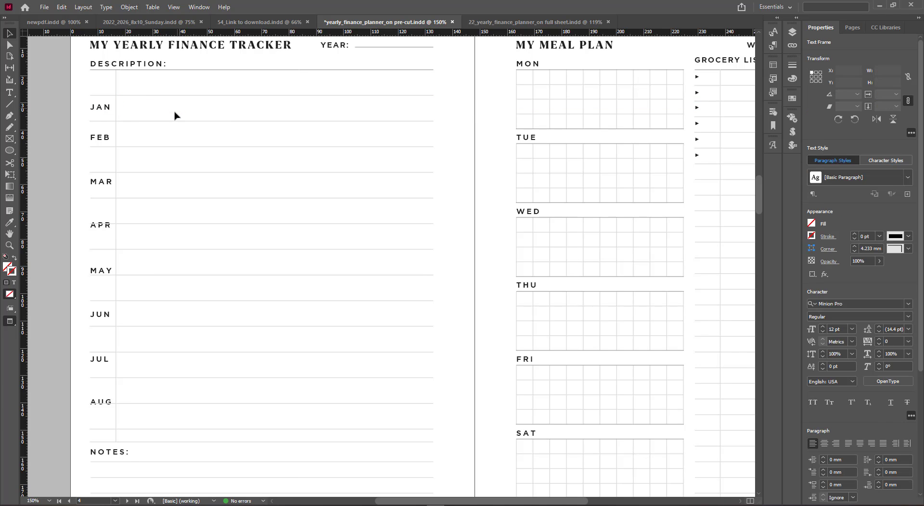
{"action": "left_click", "coordinate": [175, 114]}
{"action": "left_click_drag", "start_coordinate": [104, 189], "coordinate": [104, 165]}
{"action": "left_click_drag", "start_coordinate": [102, 229], "coordinate": [102, 190]}
{"action": "left_click_drag", "start_coordinate": [103, 270], "coordinate": [103, 211]}
{"action": "left_click_drag", "start_coordinate": [99, 311], "coordinate": [99, 237]}
{"action": "left_click_drag", "start_coordinate": [97, 356], "coordinate": [102, 262]}
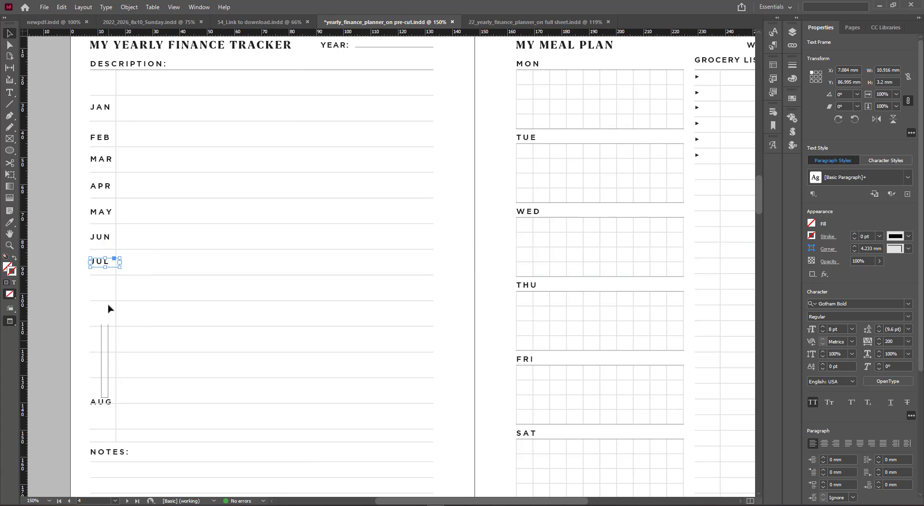
Move the AUG heading up onto the next row and fill the remaining rows with copies of it
{"action": "left_click", "coordinate": [109, 318]}
{"action": "left_click", "coordinate": [89, 415]}
{"action": "mouse_move", "coordinate": [96, 406]}
{"action": "left_mouse_down"}
{"action": "mouse_move", "coordinate": [104, 288]}
{"action": "mouse_move", "coordinate": [98, 390]}
{"action": "left_mouse_up"}
Rename the first two AUG copies below it to SEP and OCT
{"action": "double_click", "coordinate": [99, 313]}
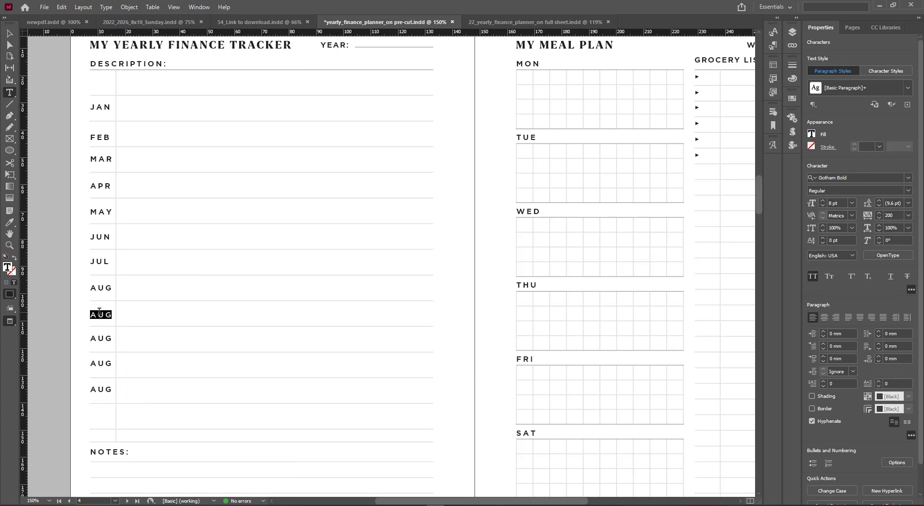
{"action": "type", "text": "SEP"}
{"action": "double_click", "coordinate": [99, 337]}
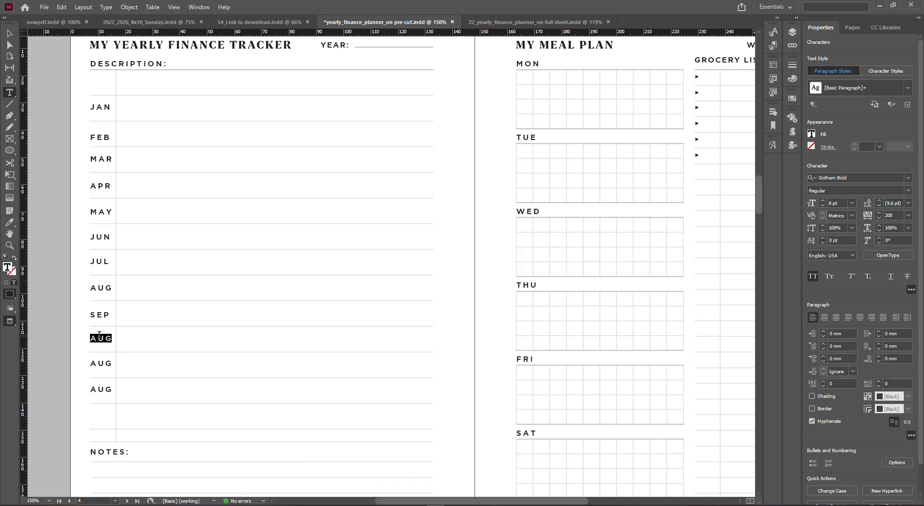
{"action": "type", "text": "OCT"}
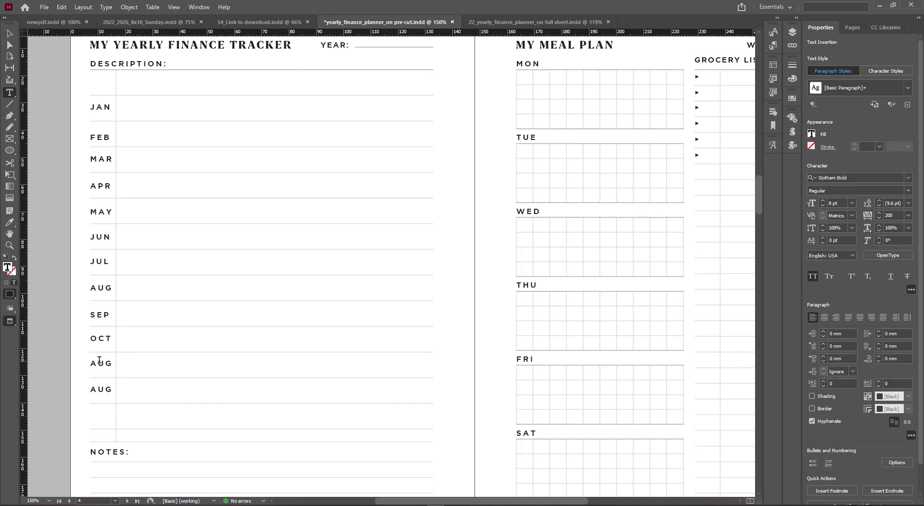
Rename the last two AUG copies to NOV and DEC
{"action": "double_click", "coordinate": [99, 361]}
{"action": "type", "text": "NOV"}
{"action": "double_click", "coordinate": [105, 383]}
{"action": "type", "text": "DEC"}
{"action": "key", "text": "Escape"}
Move the DEC heading down onto the next ruled row
{"action": "left_click", "coordinate": [134, 392]}
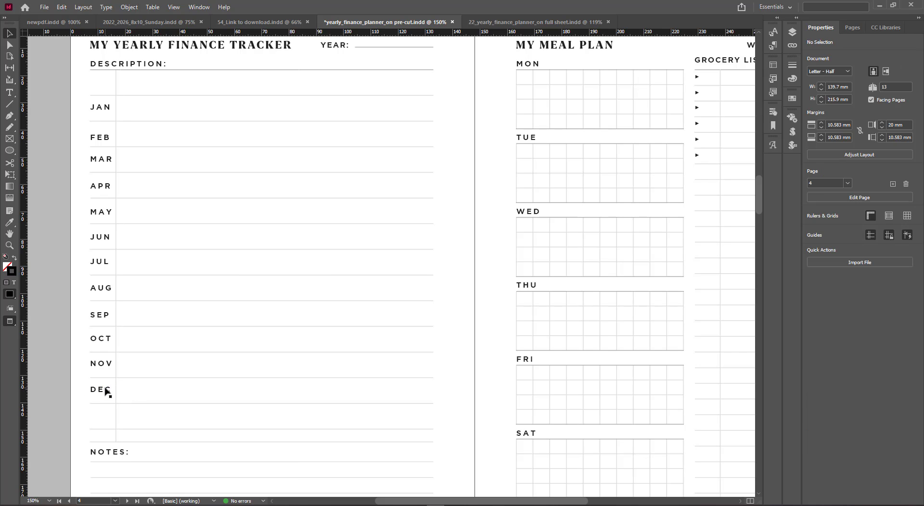
{"action": "left_click_drag", "start_coordinate": [107, 392], "coordinate": [107, 419]}
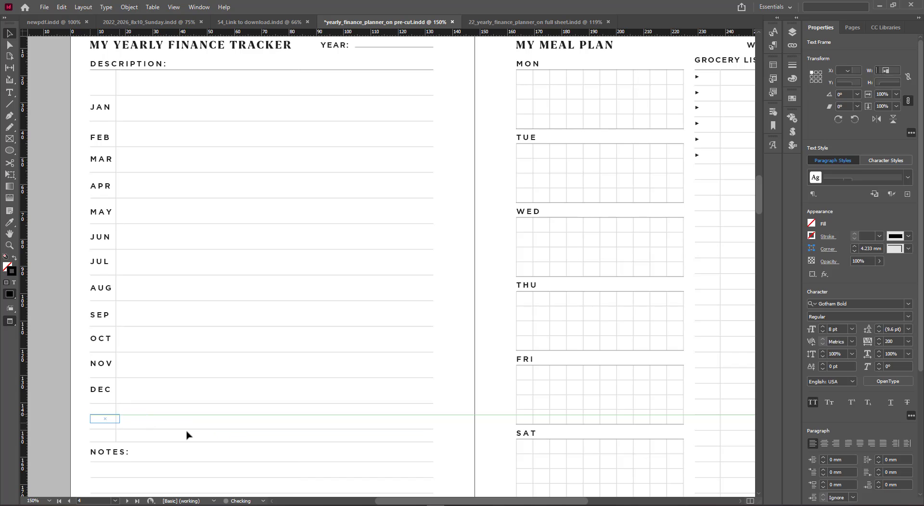
{"action": "left_click", "coordinate": [188, 419]}
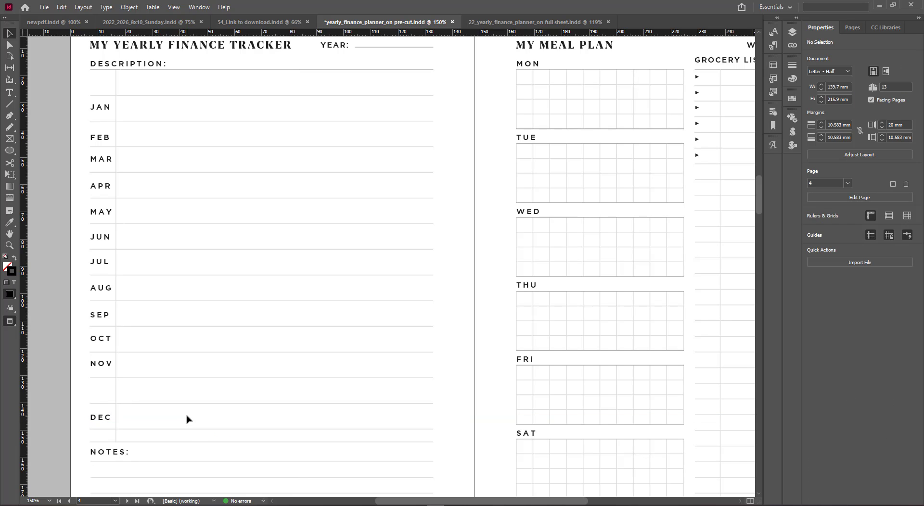
Select and delete the extra ruled line below the DEC row
{"action": "left_click", "coordinate": [116, 438]}
{"action": "left_click", "coordinate": [145, 433]}
{"action": "left_click", "coordinate": [148, 432]}
{"action": "key", "text": "Delete"}
Move DEC to the bottom row, select all month headings and distribute them evenly by vertical centres
{"action": "left_click_drag", "start_coordinate": [100, 422], "coordinate": [101, 432]}
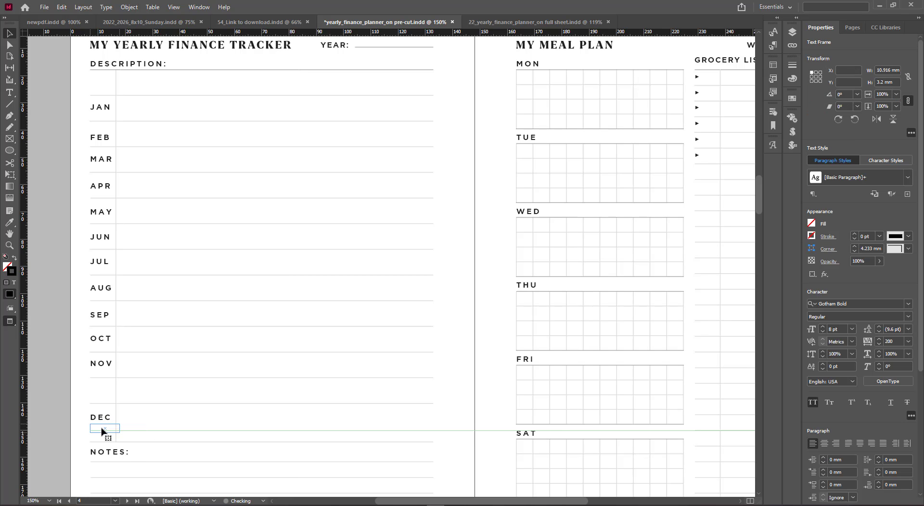
{"action": "left_click_drag", "start_coordinate": [78, 103], "coordinate": [104, 374]}
{"action": "left_click_drag", "start_coordinate": [217, 362], "coordinate": [200, 115]}
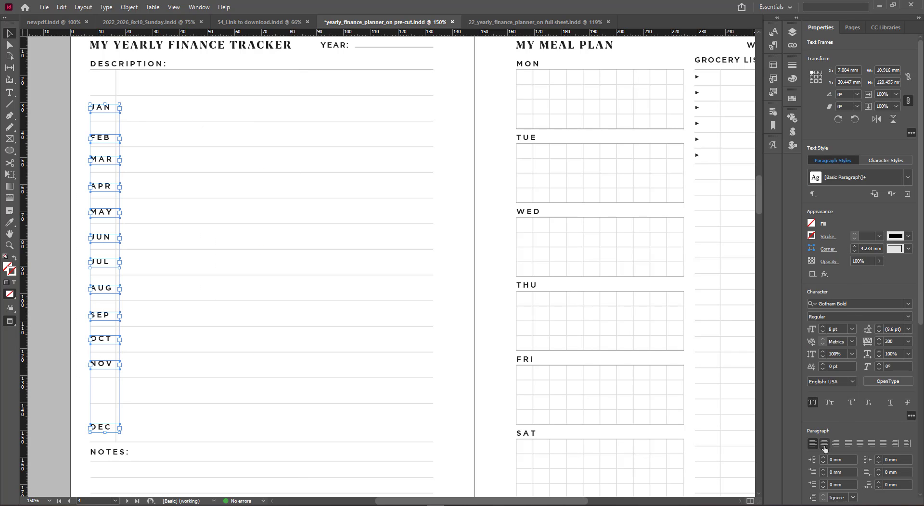
{"action": "scroll", "coordinate": [873, 417], "scroll_direction": "down", "scroll_amount": 5}
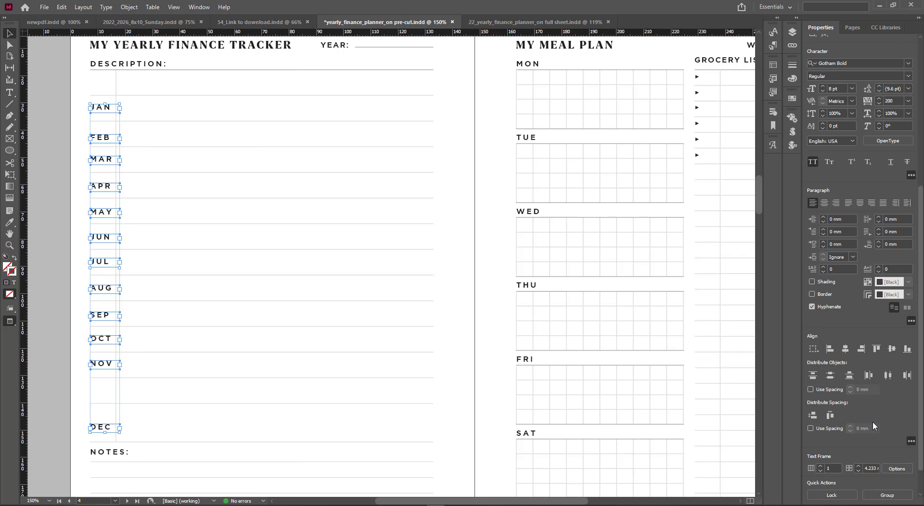
{"action": "left_click", "coordinate": [831, 376]}
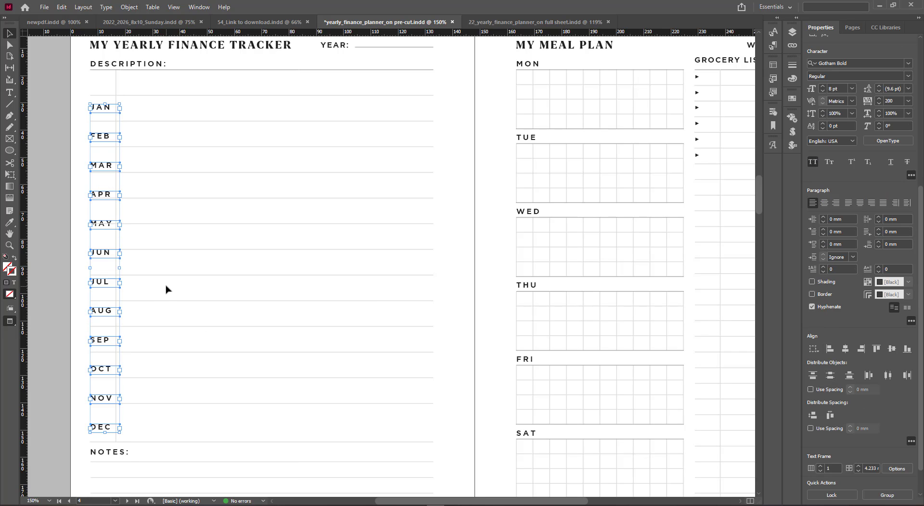
{"action": "left_click", "coordinate": [166, 289]}
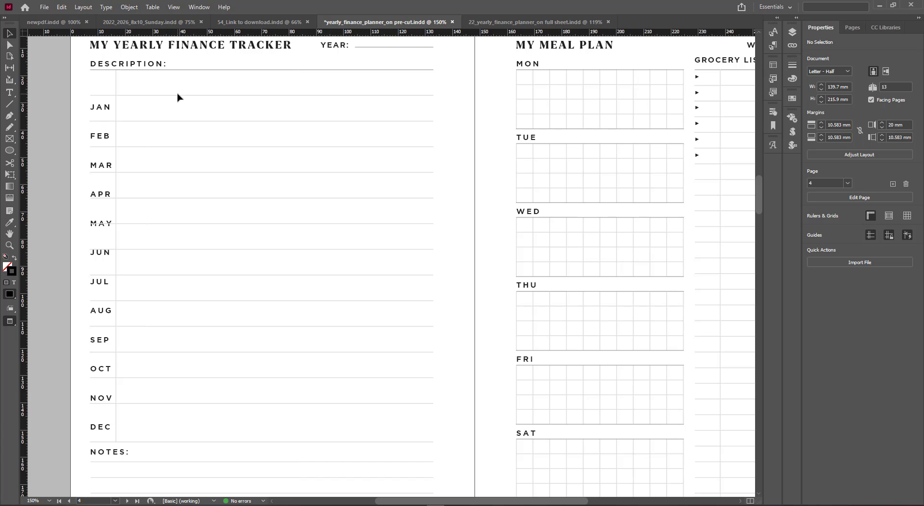
Select all horizontal ruled lines of the month table and distribute them evenly
{"action": "left_click_drag", "start_coordinate": [187, 81], "coordinate": [256, 449]}
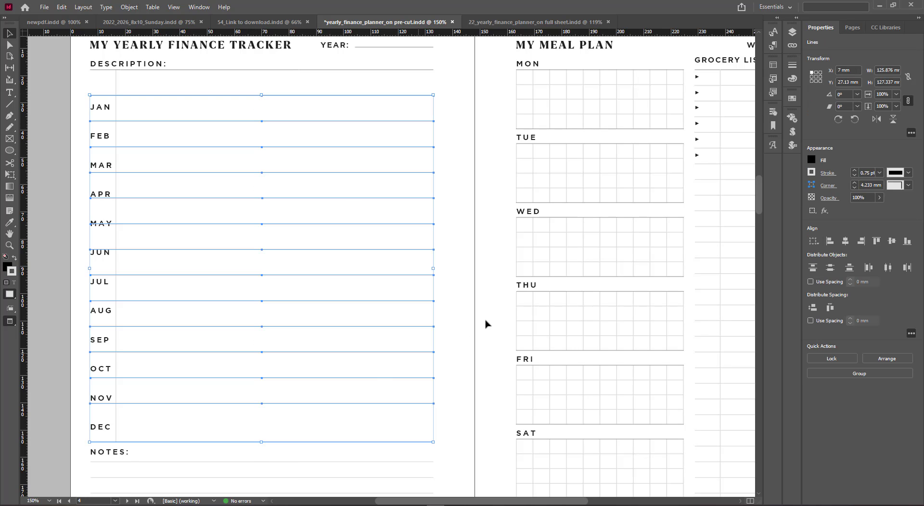
{"action": "left_click", "coordinate": [830, 267]}
{"action": "left_click", "coordinate": [460, 254]}
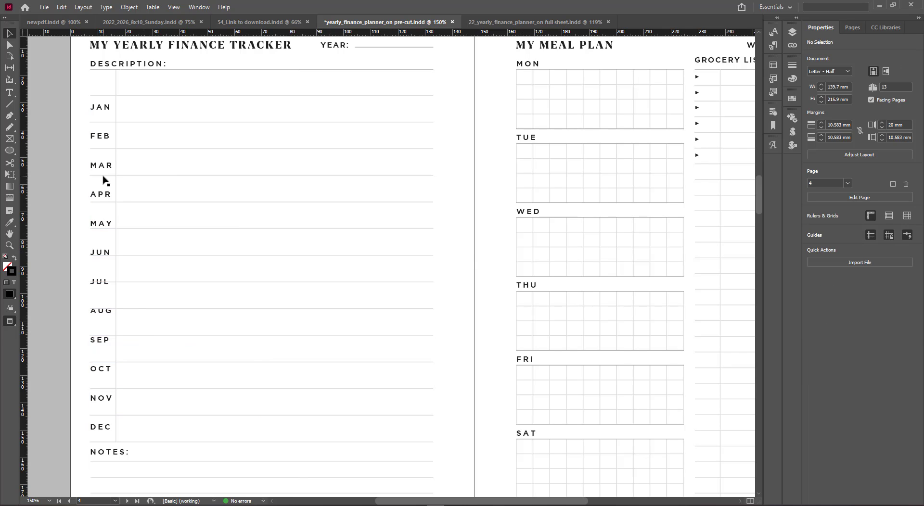
Select the vertical column lines, excluding the APR heading, and distribute them evenly by horizontal centres
{"action": "left_click_drag", "start_coordinate": [117, 193], "coordinate": [228, 197]}
{"action": "left_click_drag", "start_coordinate": [150, 186], "coordinate": [113, 196]}
{"action": "left_click", "coordinate": [446, 197]}
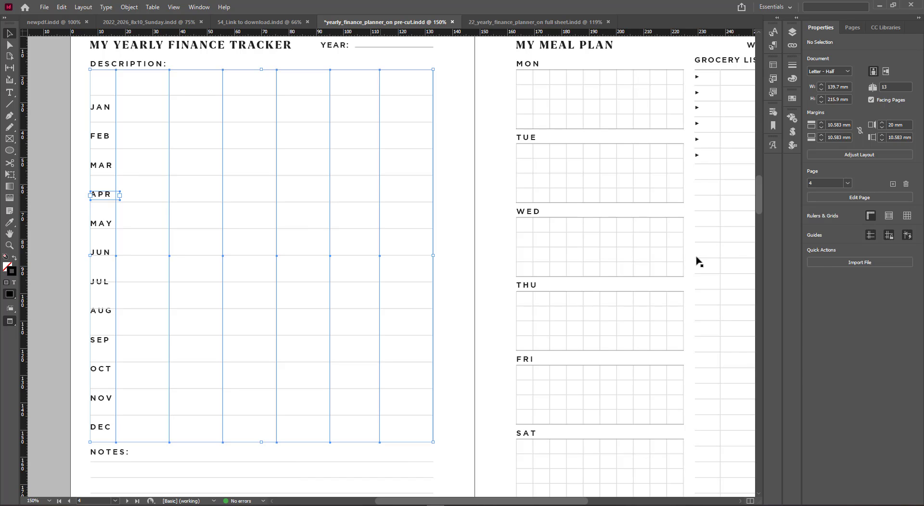
{"action": "left_click", "coordinate": [102, 197], "text": "shift"}
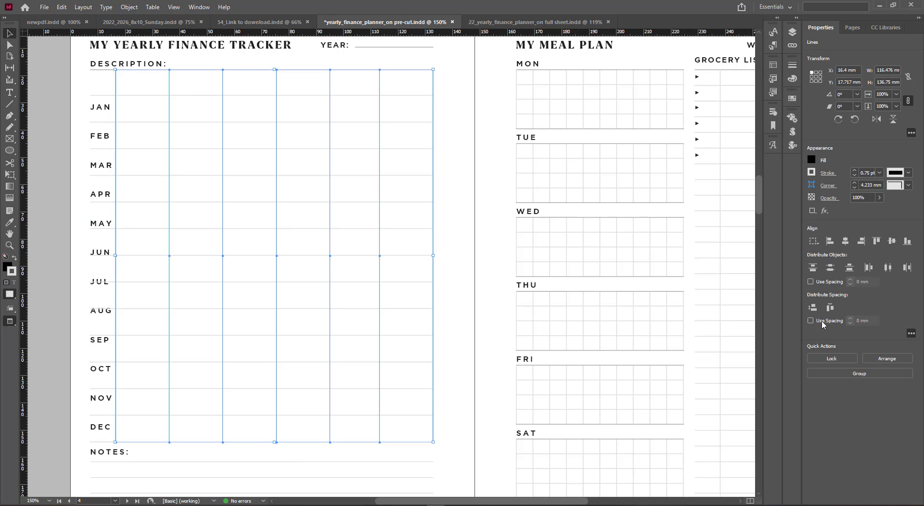
{"action": "left_click", "coordinate": [889, 271]}
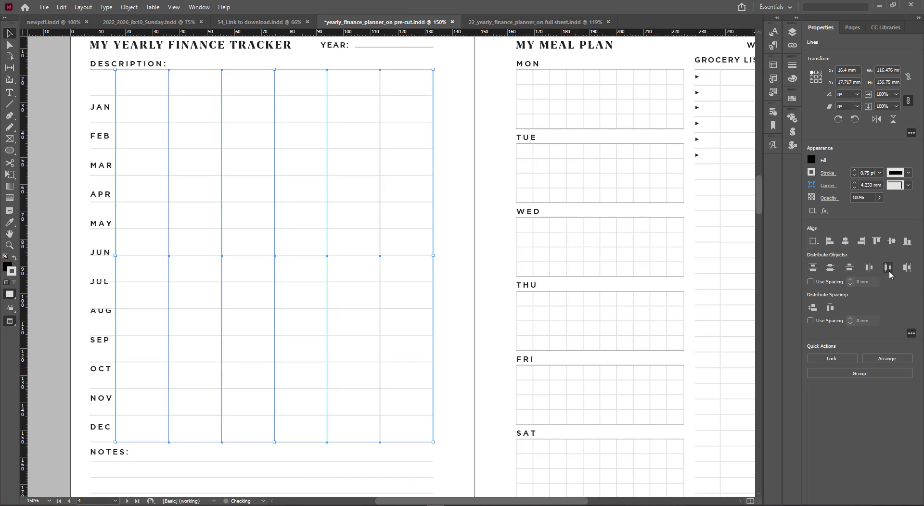
{"action": "left_click", "coordinate": [455, 290]}
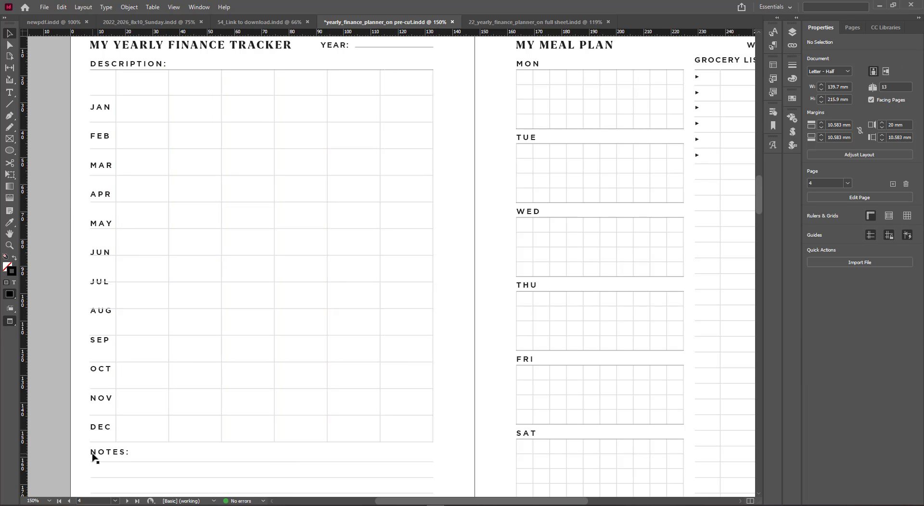
Nudge the month headings from DEC back up to APR downward within their rows
{"action": "scroll", "coordinate": [79, 450], "scroll_direction": "down", "scroll_amount": 3}
{"action": "scroll", "coordinate": [77, 361], "scroll_direction": "up", "scroll_amount": 5}
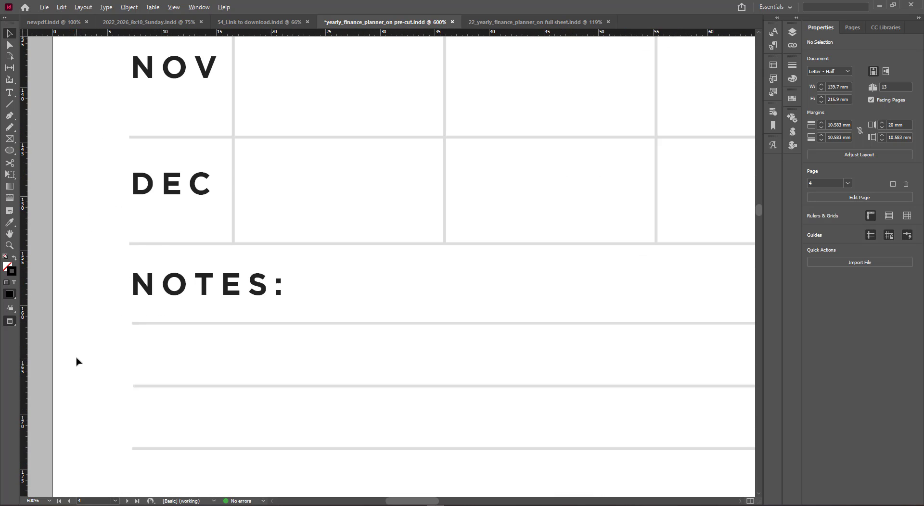
{"action": "left_click", "coordinate": [183, 192]}
{"action": "mouse_move", "coordinate": [183, 192]}
{"action": "left_mouse_down"}
{"action": "mouse_move", "coordinate": [188, 204]}
{"action": "mouse_move", "coordinate": [175, 192]}
{"action": "mouse_move", "coordinate": [190, 183]}
{"action": "mouse_move", "coordinate": [200, 190]}
{"action": "left_mouse_up"}
{"action": "left_click", "coordinate": [99, 235]}
{"action": "scroll", "coordinate": [99, 235], "scroll_direction": "up", "scroll_amount": 3}
{"action": "left_click", "coordinate": [177, 194]}
{"action": "scroll", "coordinate": [200, 190], "scroll_direction": "up", "scroll_amount": 3}
{"action": "left_click", "coordinate": [190, 234]}
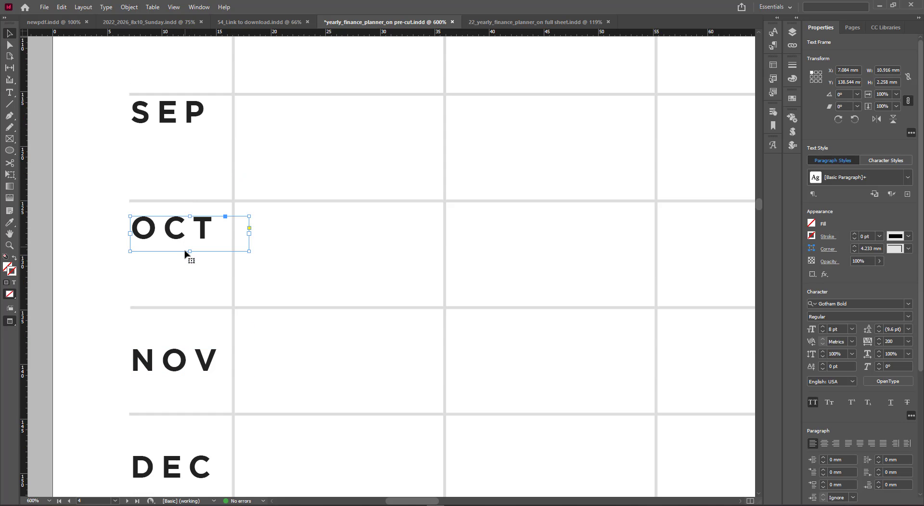
{"action": "mouse_move", "coordinate": [189, 250]}
{"action": "left_mouse_down"}
{"action": "mouse_move", "coordinate": [190, 235]}
{"action": "mouse_move", "coordinate": [189, 255]}
{"action": "left_mouse_up"}
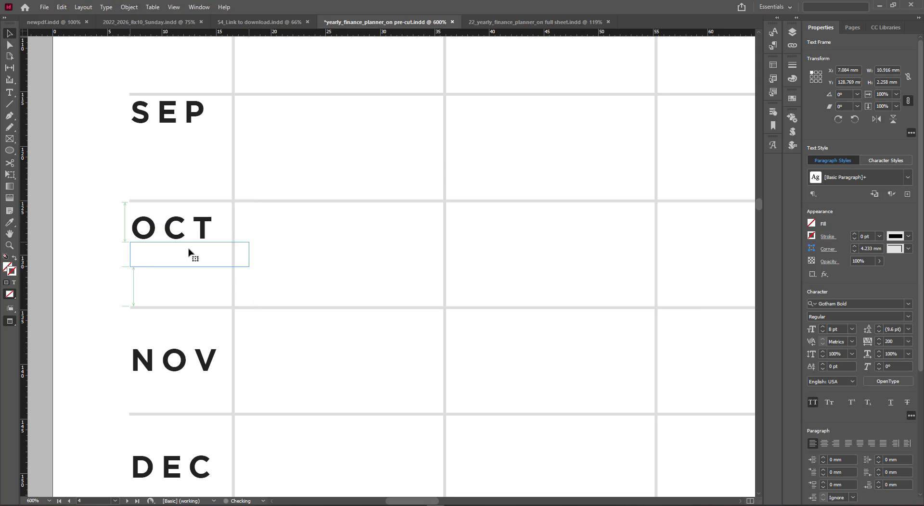
{"action": "left_click", "coordinate": [186, 126]}
{"action": "mouse_move", "coordinate": [189, 135]}
{"action": "left_mouse_down"}
{"action": "mouse_move", "coordinate": [188, 124]}
{"action": "mouse_move", "coordinate": [188, 149]}
{"action": "left_mouse_up"}
{"action": "scroll", "coordinate": [177, 146], "scroll_direction": "up", "scroll_amount": 3}
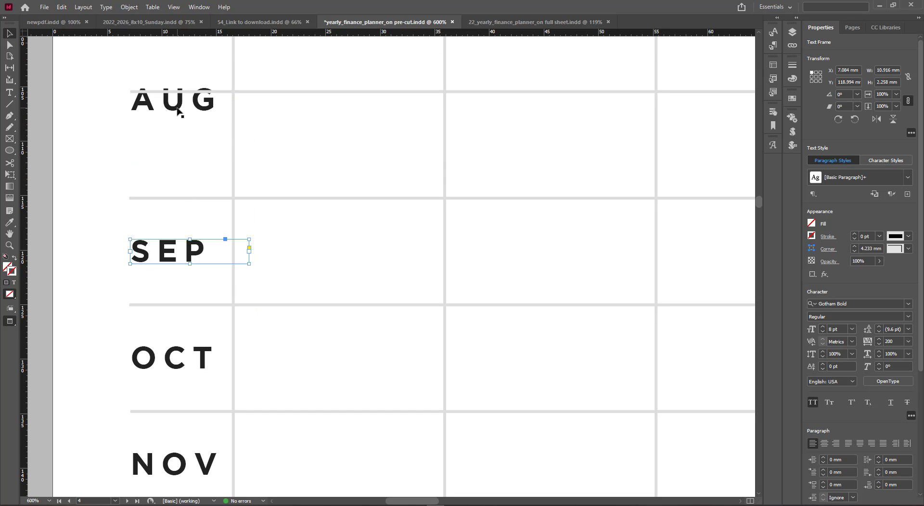
{"action": "left_click_drag", "start_coordinate": [177, 110], "coordinate": [188, 158]}
{"action": "scroll", "coordinate": [189, 199], "scroll_direction": "up", "scroll_amount": 4}
{"action": "left_click", "coordinate": [183, 135]}
{"action": "scroll", "coordinate": [180, 183], "scroll_direction": "up", "scroll_amount": 3}
{"action": "left_click", "coordinate": [179, 159]}
{"action": "left_click_drag", "start_coordinate": [187, 148], "coordinate": [186, 212]}
{"action": "scroll", "coordinate": [186, 192], "scroll_direction": "up", "scroll_amount": 2}
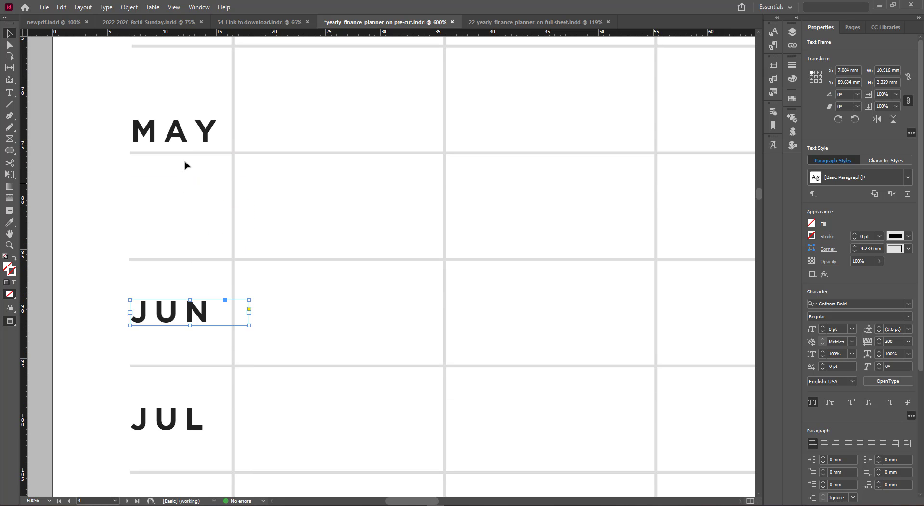
{"action": "left_click", "coordinate": [186, 160]}
{"action": "left_click_drag", "start_coordinate": [191, 153], "coordinate": [187, 213]}
{"action": "scroll", "coordinate": [181, 182], "scroll_direction": "up", "scroll_amount": 3}
{"action": "left_click", "coordinate": [182, 159]}
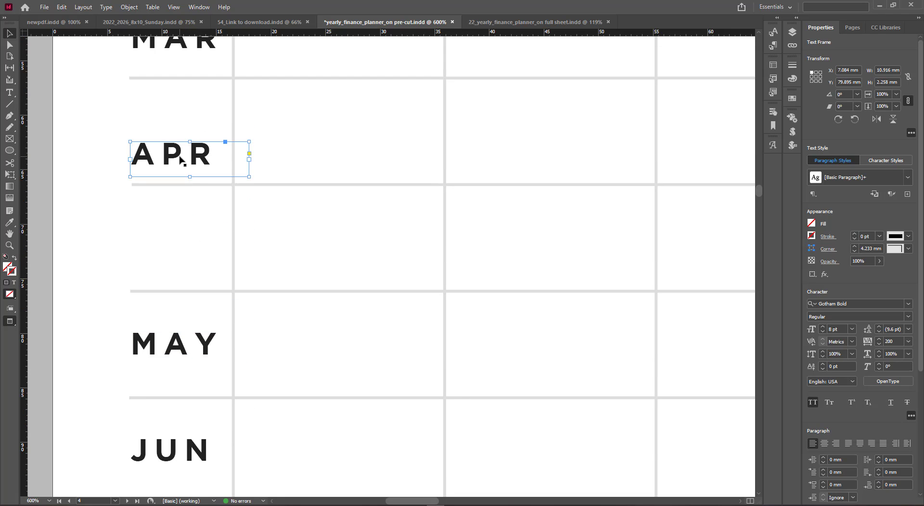
{"action": "left_click_drag", "start_coordinate": [189, 170], "coordinate": [191, 243]}
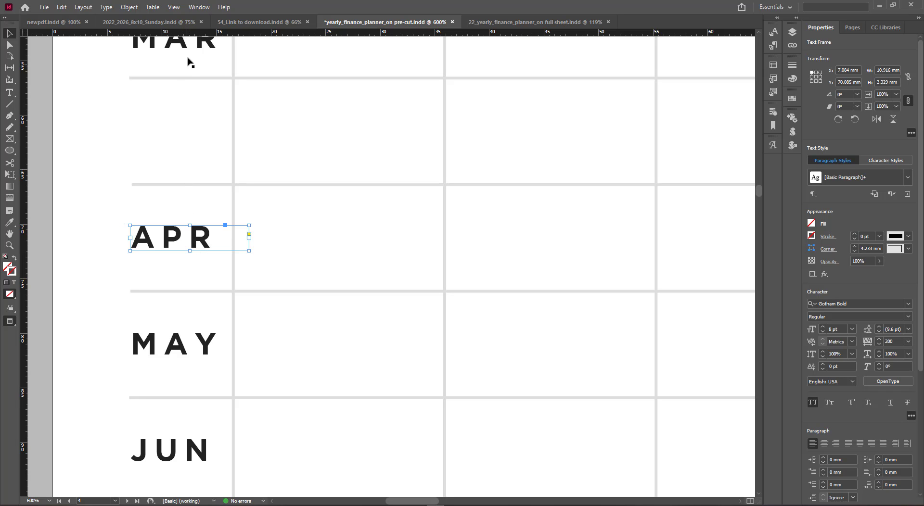
Select and delete the ruled line just below the MAR row
{"action": "scroll", "coordinate": [192, 129], "scroll_direction": "down", "scroll_amount": 5}
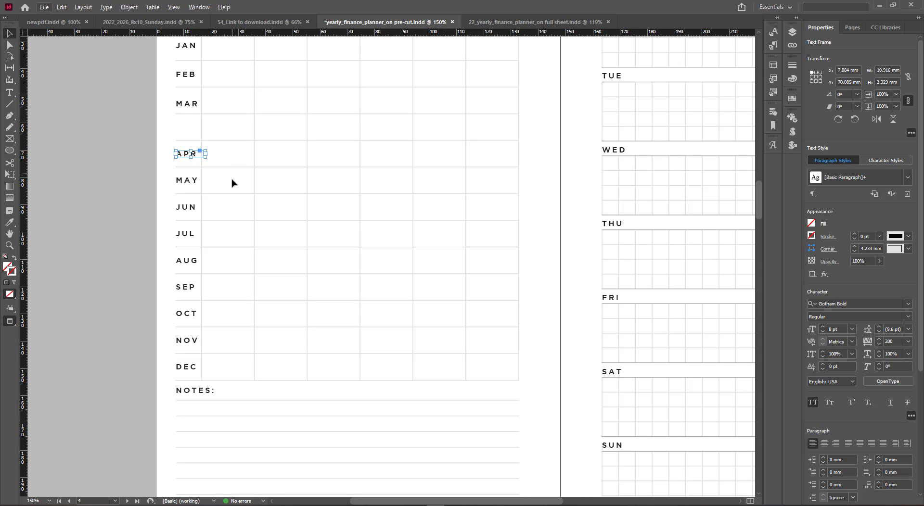
{"action": "scroll", "coordinate": [232, 185], "scroll_direction": "up", "scroll_amount": 2}
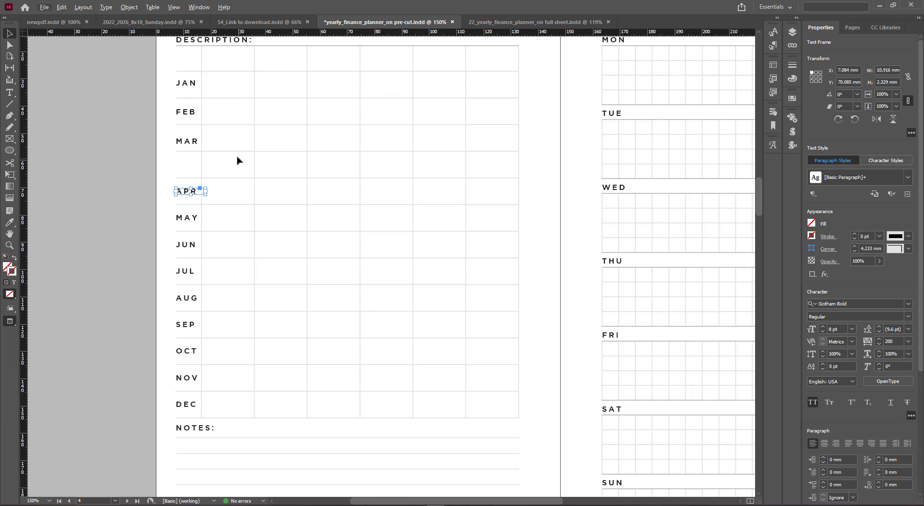
{"action": "mouse_move", "coordinate": [228, 142]}
{"action": "left_mouse_down"}
{"action": "mouse_move", "coordinate": [236, 181]}
{"action": "mouse_move", "coordinate": [238, 154]}
{"action": "left_mouse_up"}
{"action": "key", "text": "Delete"}
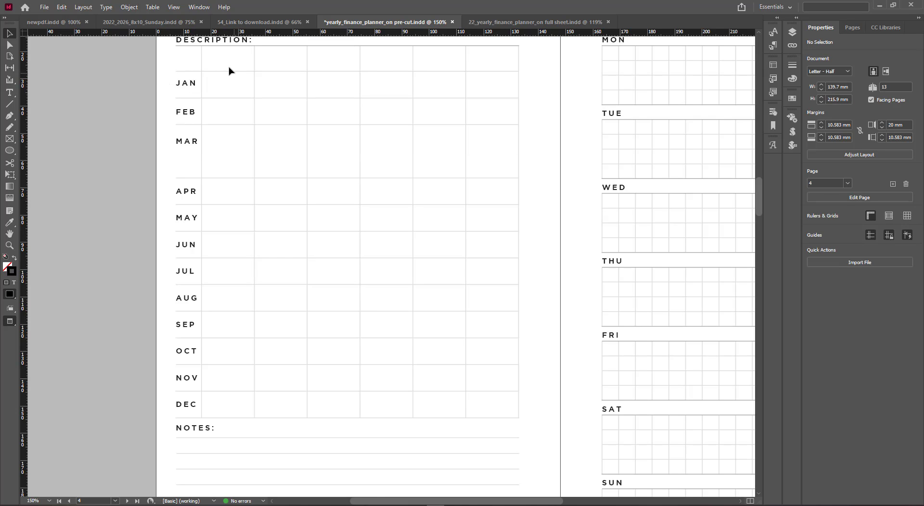
Select all horizontal ruled lines again and redistribute them evenly
{"action": "left_click_drag", "start_coordinate": [229, 71], "coordinate": [250, 425]}
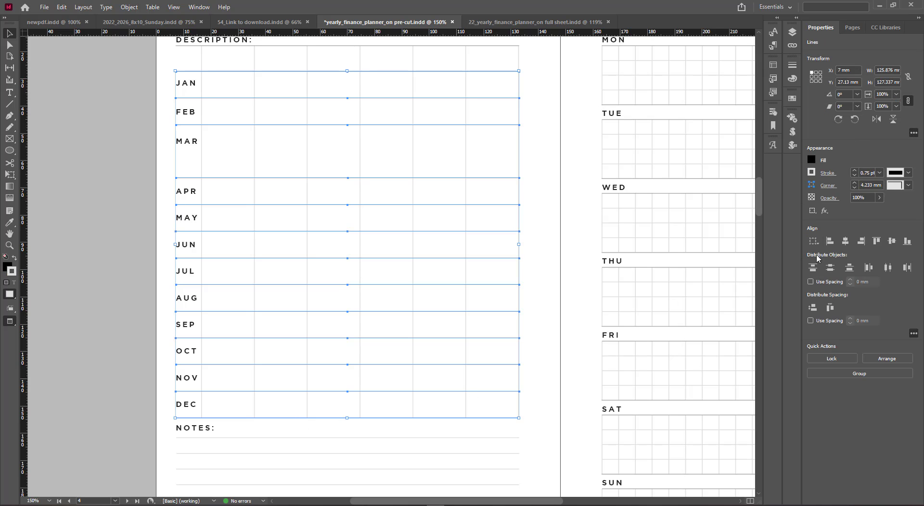
{"action": "left_click", "coordinate": [831, 271]}
{"action": "left_click", "coordinate": [143, 169]}
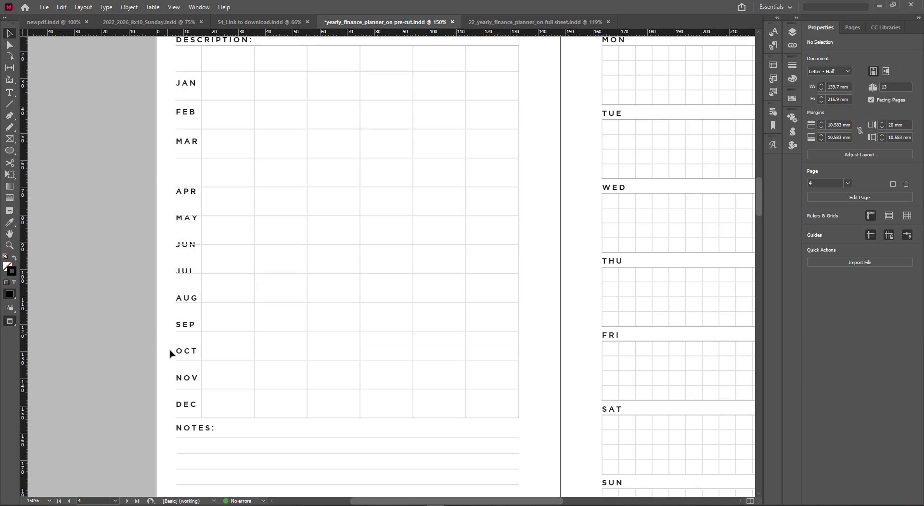
Reposition the JAN through NOV headings so each sits centred in its own ruled row
{"action": "scroll", "coordinate": [183, 94], "scroll_direction": "up", "scroll_amount": 3}
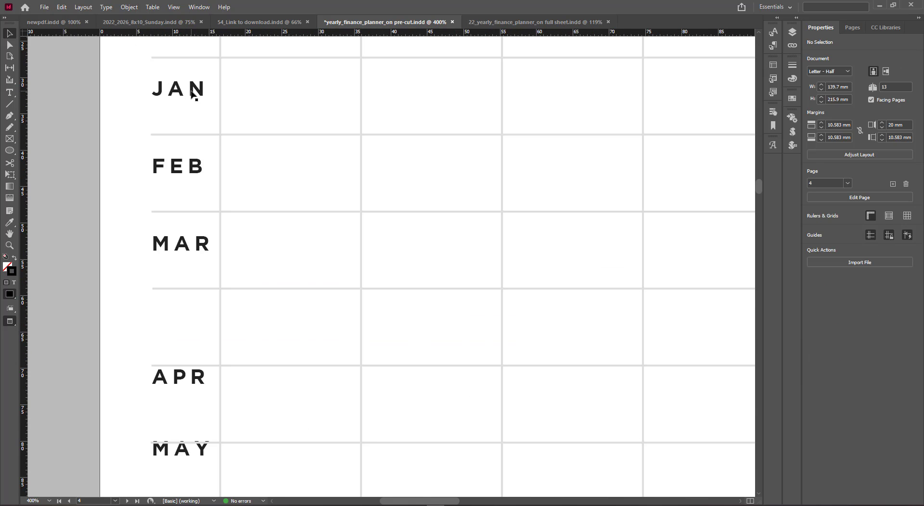
{"action": "left_click", "coordinate": [193, 94]}
{"action": "left_click_drag", "start_coordinate": [193, 101], "coordinate": [186, 98]}
{"action": "left_click", "coordinate": [193, 169]}
{"action": "left_click_drag", "start_coordinate": [191, 183], "coordinate": [189, 177]}
{"action": "left_click", "coordinate": [190, 244]}
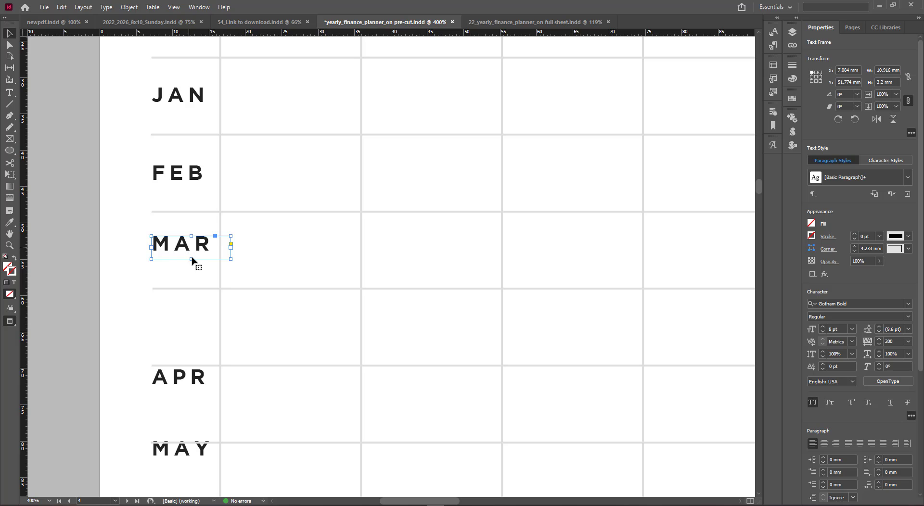
{"action": "left_click_drag", "start_coordinate": [191, 259], "coordinate": [188, 254]}
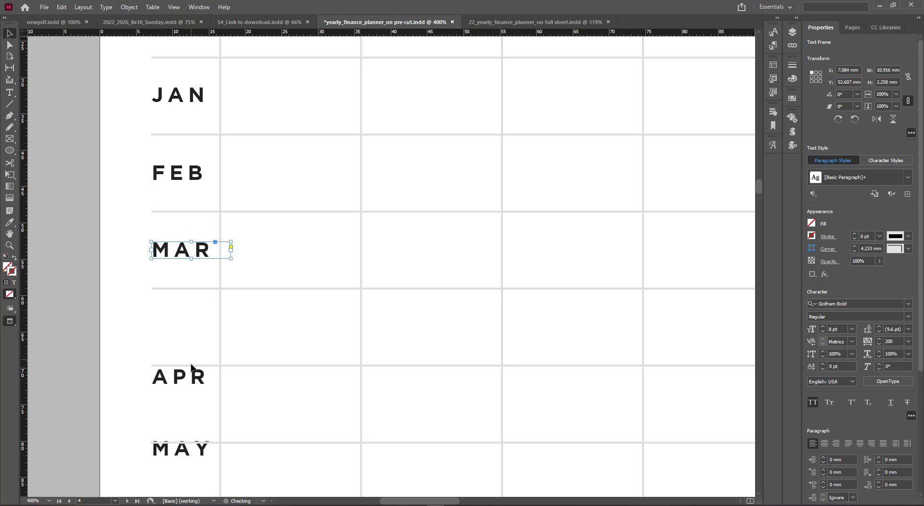
{"action": "left_click_drag", "start_coordinate": [191, 375], "coordinate": [192, 329]}
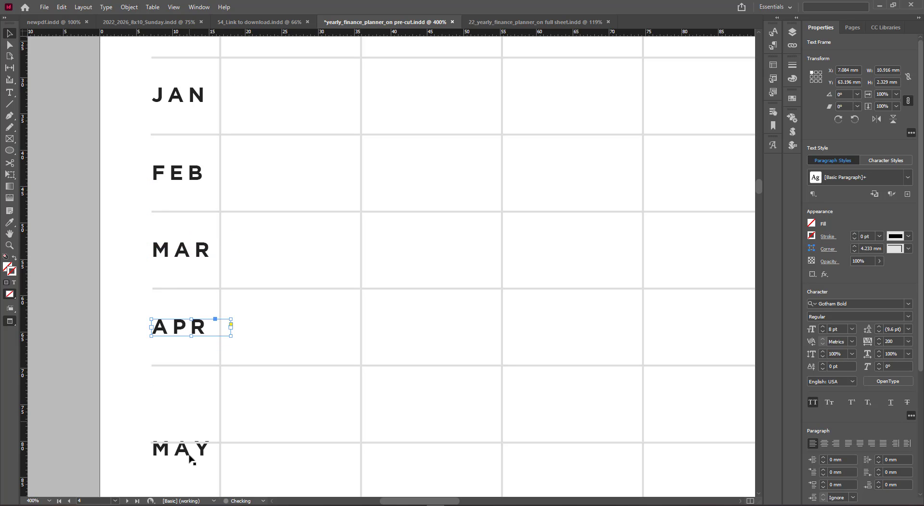
{"action": "left_click_drag", "start_coordinate": [190, 450], "coordinate": [190, 412]}
{"action": "scroll", "coordinate": [185, 395], "scroll_direction": "down", "scroll_amount": 3}
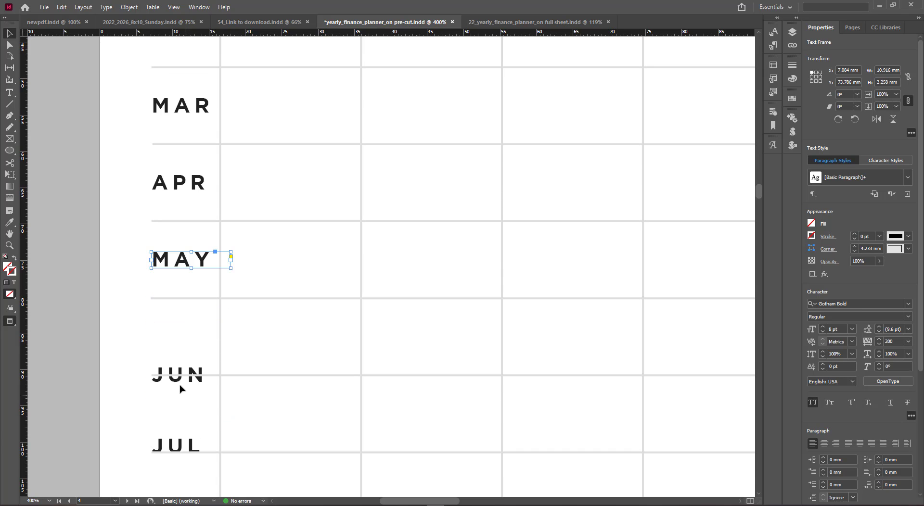
{"action": "left_click_drag", "start_coordinate": [182, 382], "coordinate": [181, 310]}
{"action": "scroll", "coordinate": [187, 371], "scroll_direction": "down", "scroll_amount": 2}
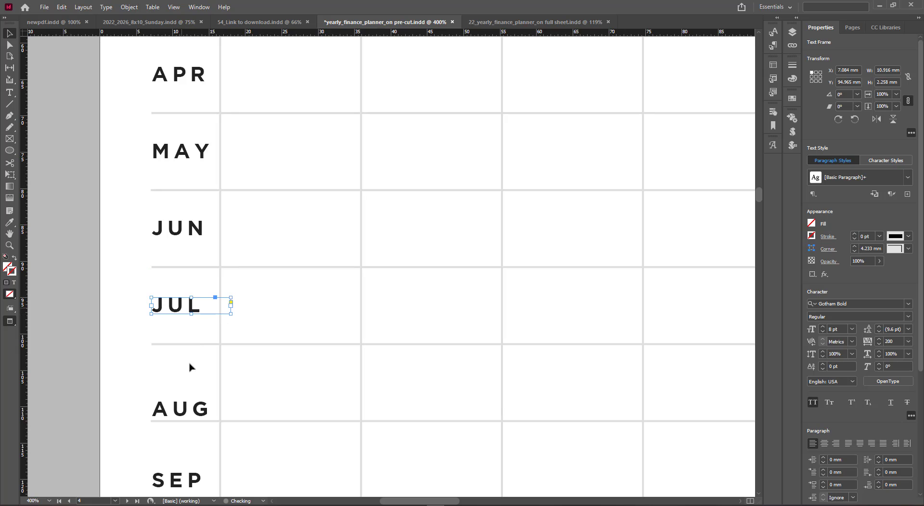
{"action": "left_click_drag", "start_coordinate": [195, 408], "coordinate": [191, 392]}
{"action": "scroll", "coordinate": [185, 385], "scroll_direction": "down", "scroll_amount": 3}
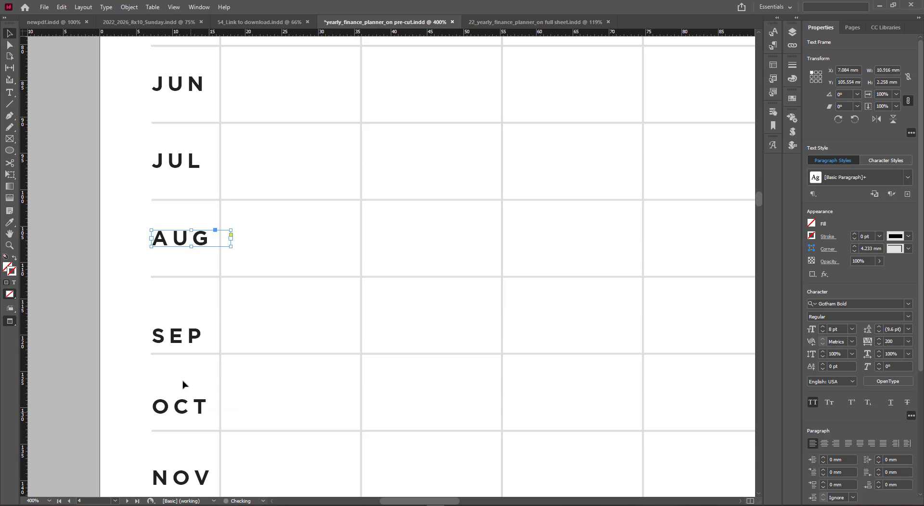
{"action": "left_click_drag", "start_coordinate": [187, 334], "coordinate": [194, 318]}
{"action": "left_click_drag", "start_coordinate": [191, 411], "coordinate": [188, 364]}
{"action": "scroll", "coordinate": [189, 408], "scroll_direction": "down", "scroll_amount": 3}
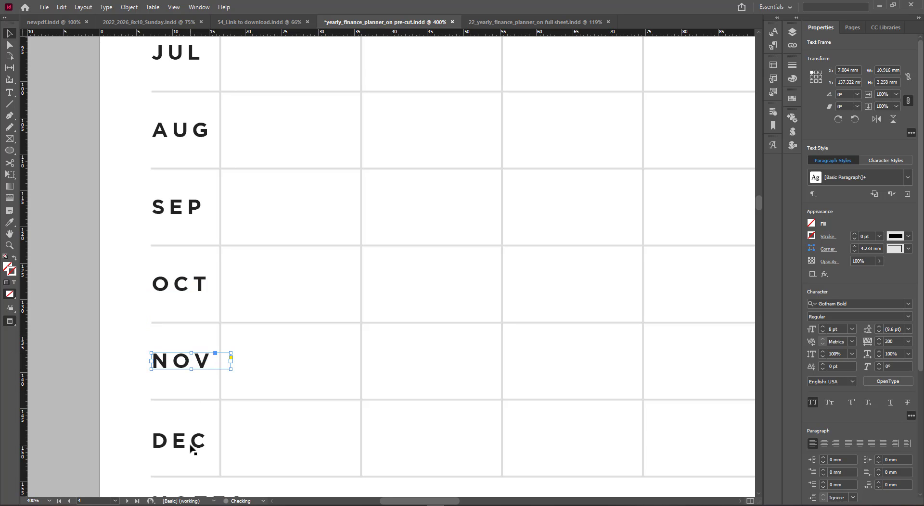
Nudge the DEC heading so it sits centred in its ruled row
{"action": "left_click_drag", "start_coordinate": [191, 444], "coordinate": [191, 441]}
{"action": "left_click", "coordinate": [94, 432]}
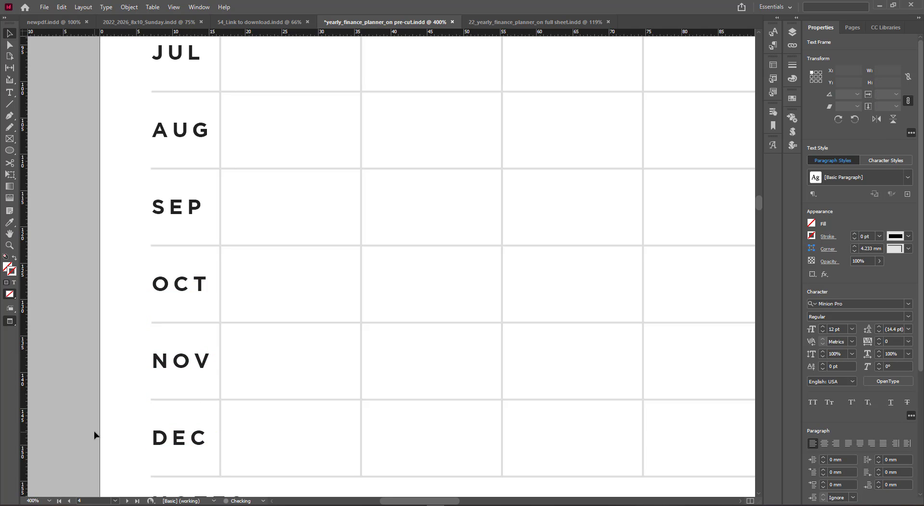
Delete all of the meal plan content from the facing right-hand page
{"action": "scroll", "coordinate": [94, 432], "scroll_direction": "down", "scroll_amount": 4}
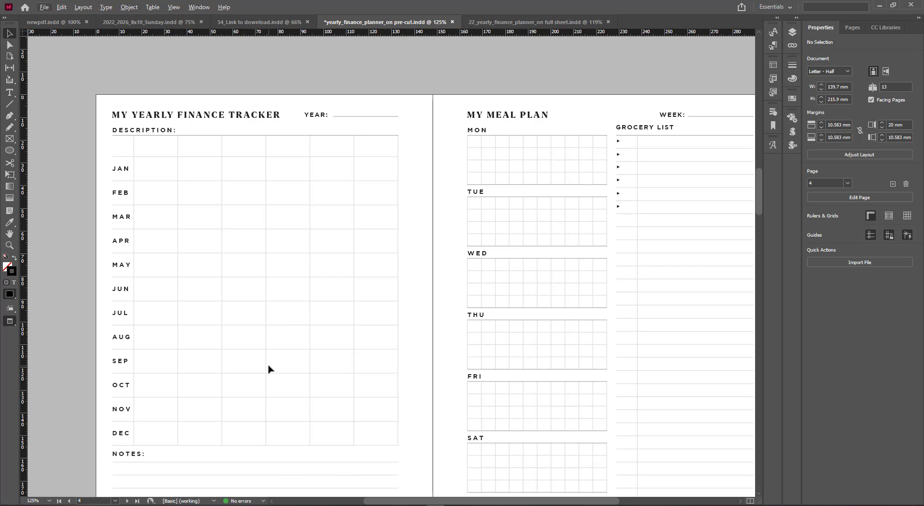
{"action": "scroll", "coordinate": [268, 366], "scroll_direction": "down", "scroll_amount": 1}
{"action": "scroll", "coordinate": [268, 366], "scroll_direction": "down", "scroll_amount": 1}
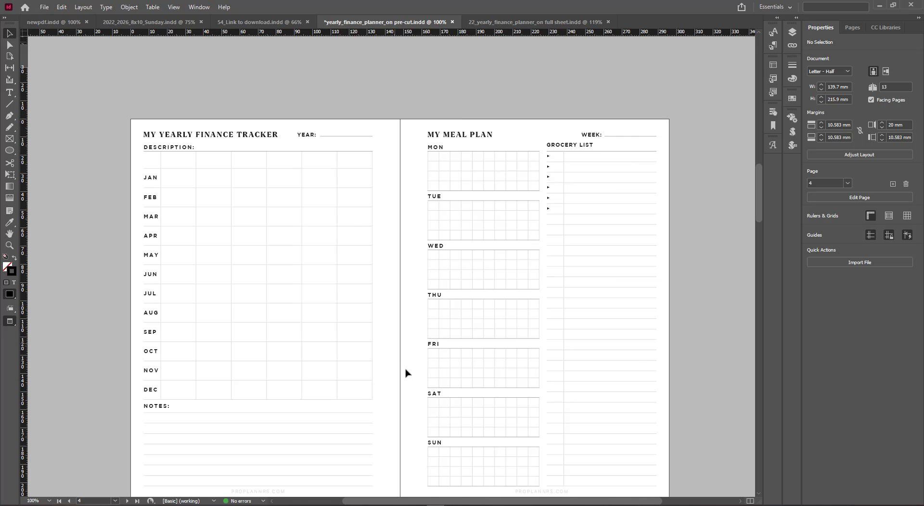
{"action": "left_click_drag", "start_coordinate": [406, 370], "coordinate": [395, 332]}
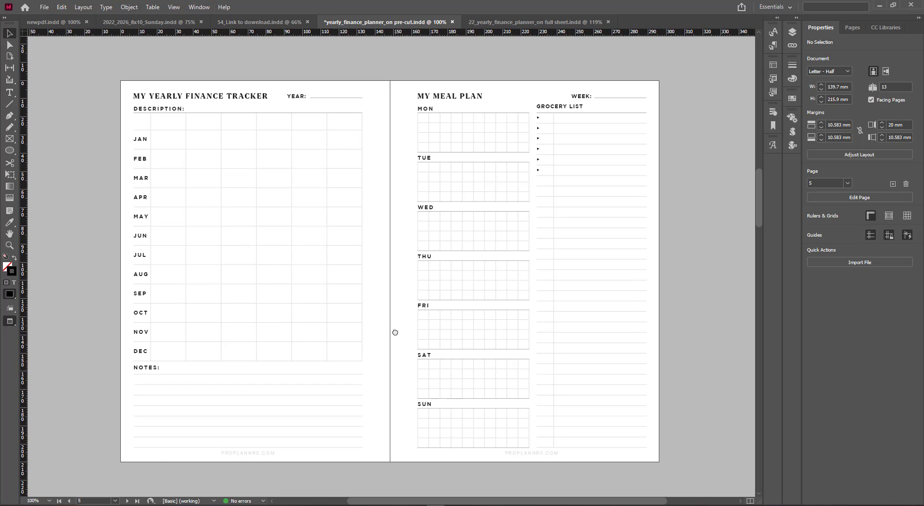
{"action": "left_click_drag", "start_coordinate": [402, 87], "coordinate": [659, 459]}
{"action": "key", "text": "Delete"}
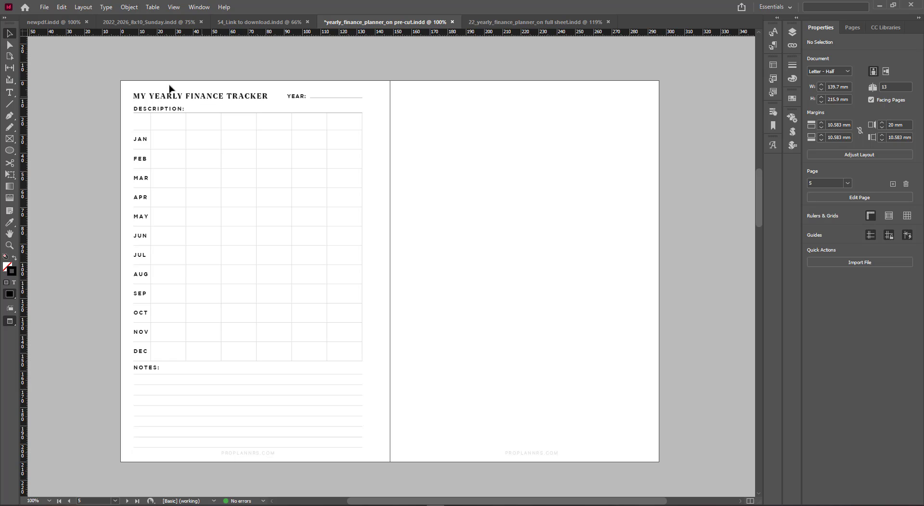
Remove the word FINANCE from the page title so it reads MY YEARLY TRACKER
{"action": "double_click", "coordinate": [201, 106]}
{"action": "left_click_drag", "start_coordinate": [224, 96], "coordinate": [187, 96]}
{"action": "key", "text": "BackSpace"}
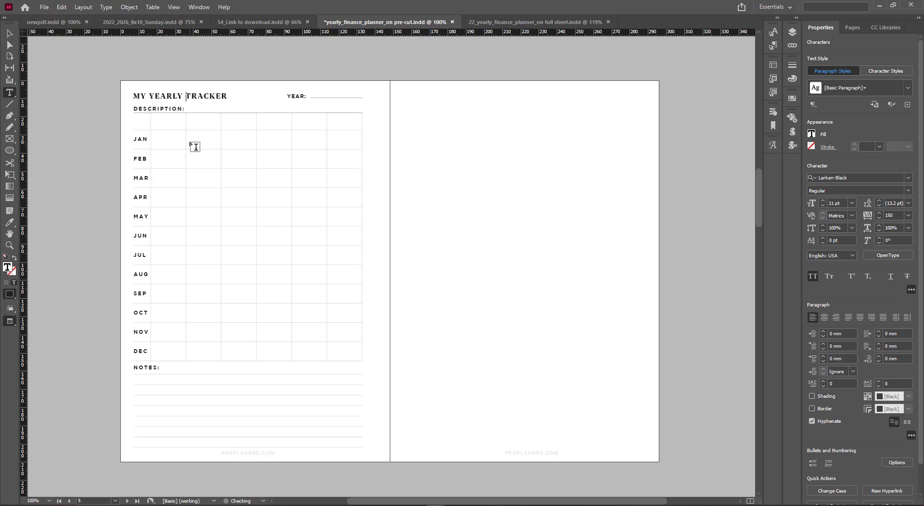
{"action": "key", "text": "Escape"}
{"action": "left_click", "coordinate": [98, 112]}
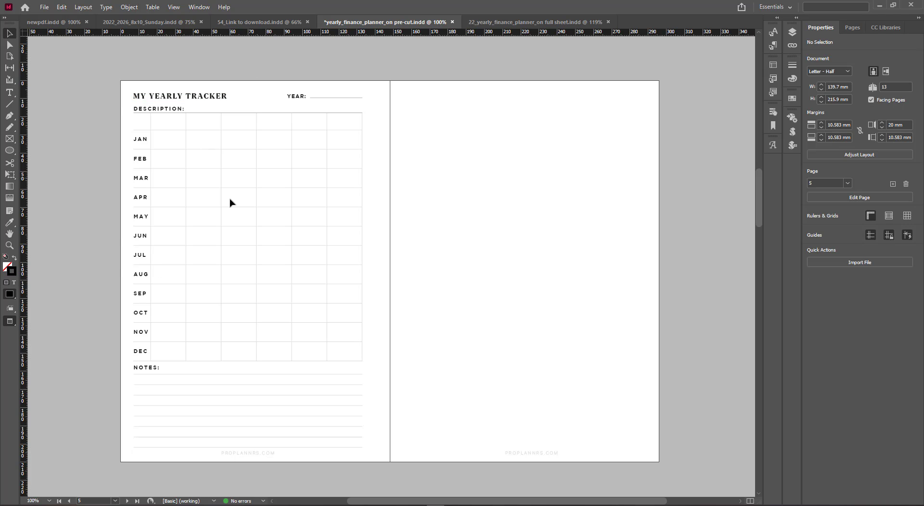
Duplicate the entire yearly tracker layout onto the empty facing page and view the spread in preview mode
{"action": "left_click_drag", "start_coordinate": [108, 73], "coordinate": [378, 458]}
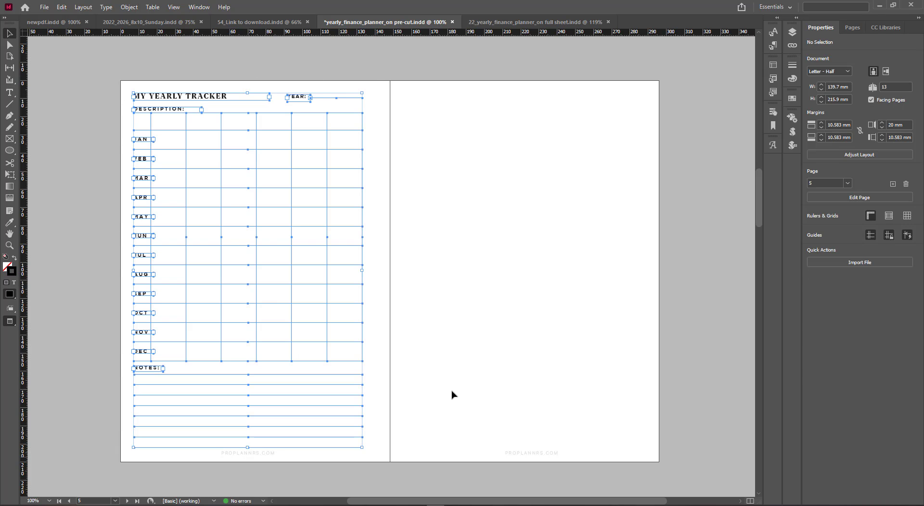
{"action": "key", "text": "w"}
{"action": "left_click_drag", "start_coordinate": [188, 99], "coordinate": [470, 118]}
{"action": "left_click", "coordinate": [657, 359]}
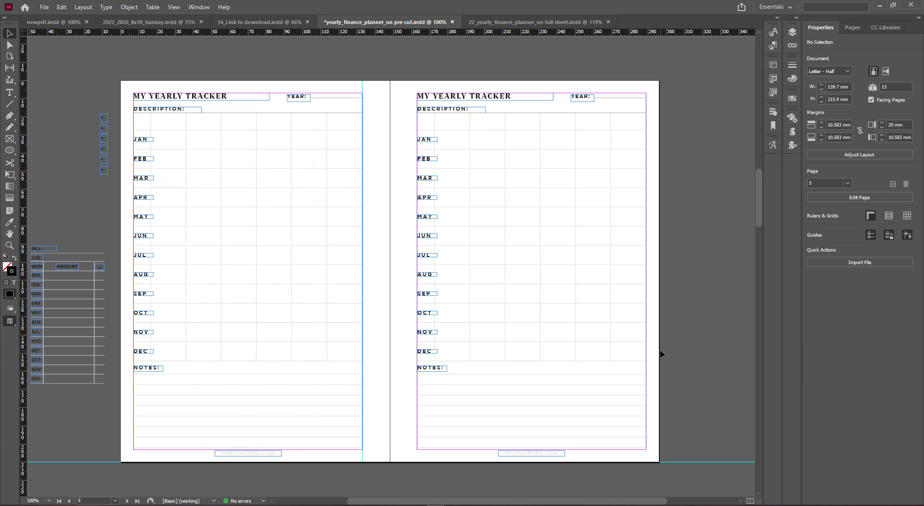
{"action": "key", "text": "w"}
{"action": "left_click_drag", "start_coordinate": [649, 363], "coordinate": [668, 350]}
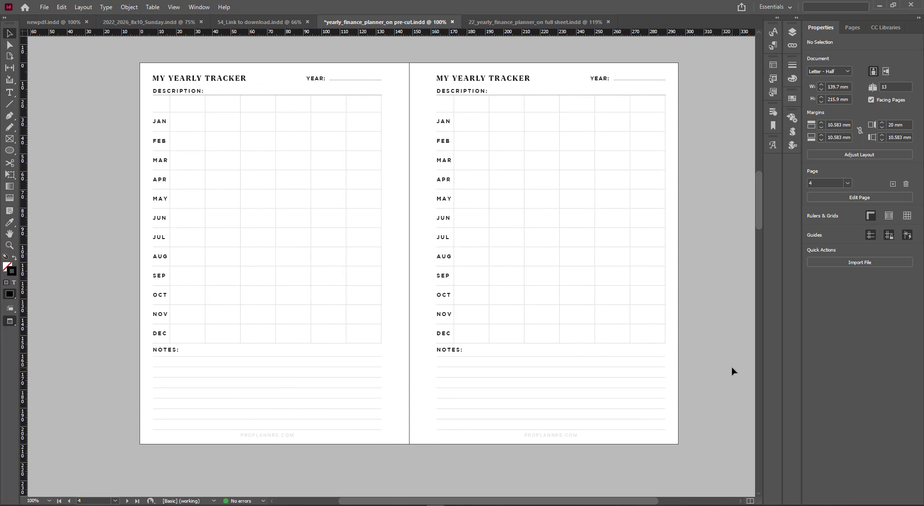